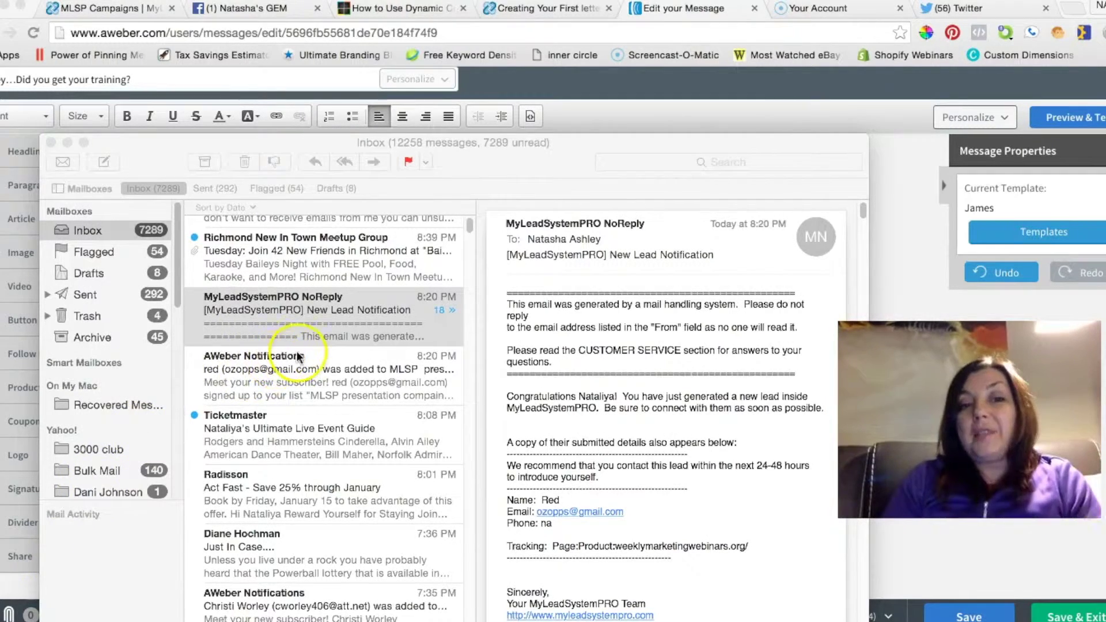
# Scroll through the MyLeadSystemPRO New Lead Notification email in Apple Mail.
pyautogui.scroll(-2, 311, 357)
pyautogui.scroll(2, 311, 357)
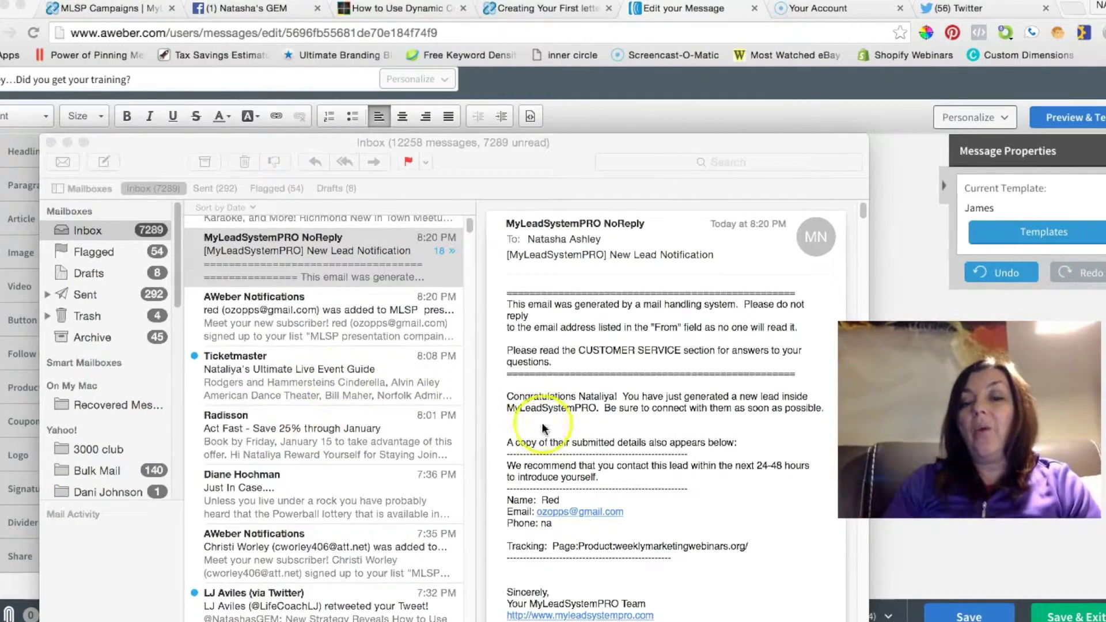
pyautogui.scroll(-5, 547, 461)
pyautogui.scroll(5, 548, 409)
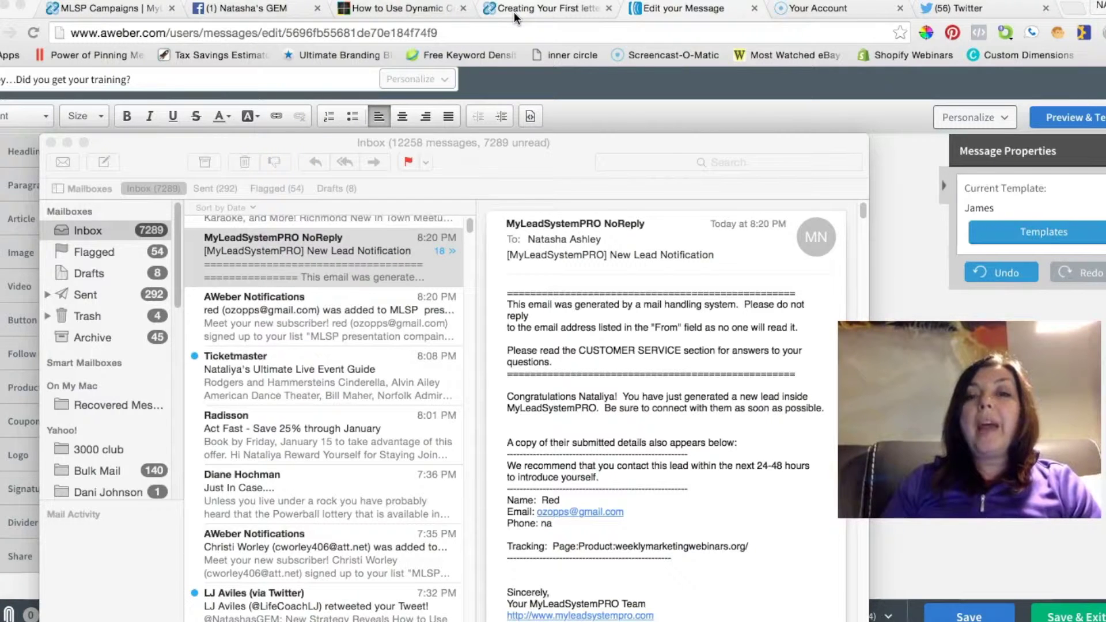
# Return to the AWeber editor, save the 'Did you get your training?' draft, and choose Drag & Drop Email Builder.
pyautogui.click(666, 12)
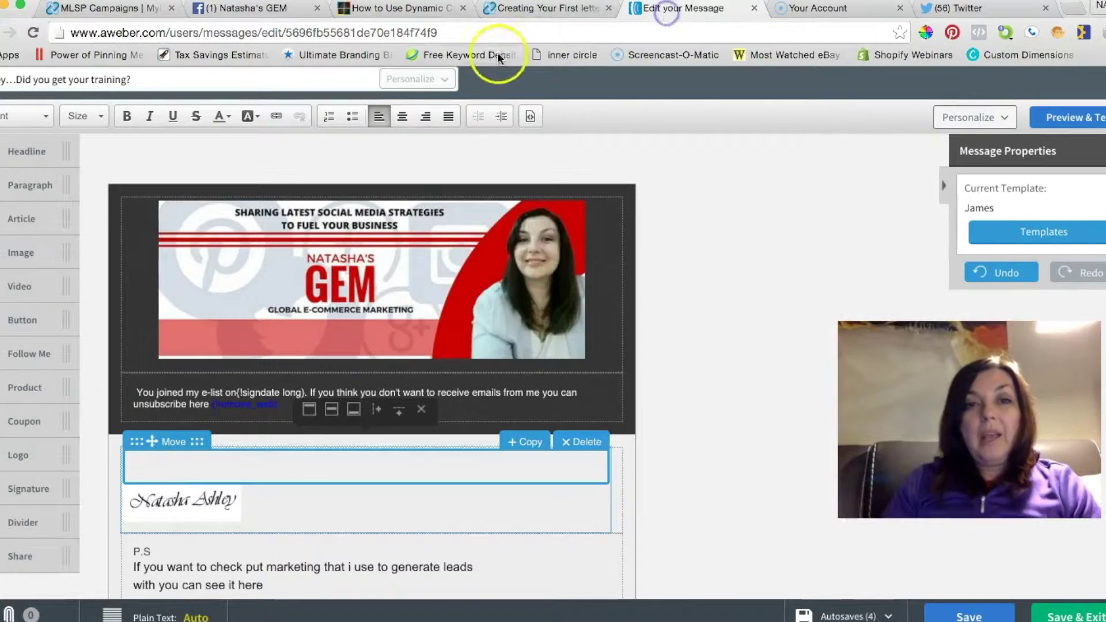
pyautogui.scroll(2, 499, 88)
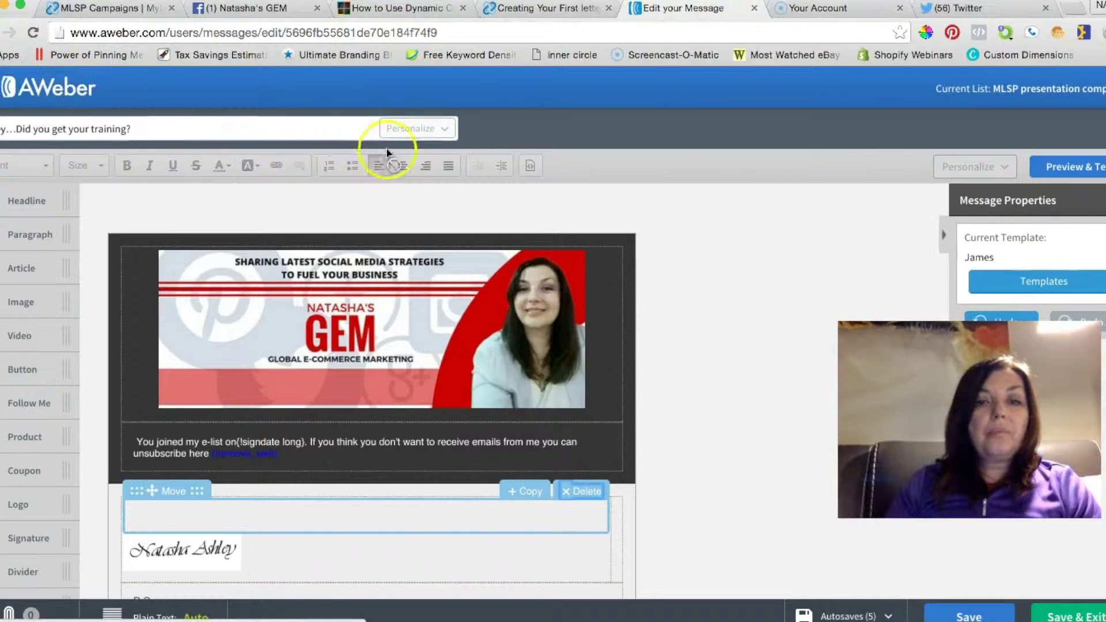
pyautogui.scroll(-10, 748, 388)
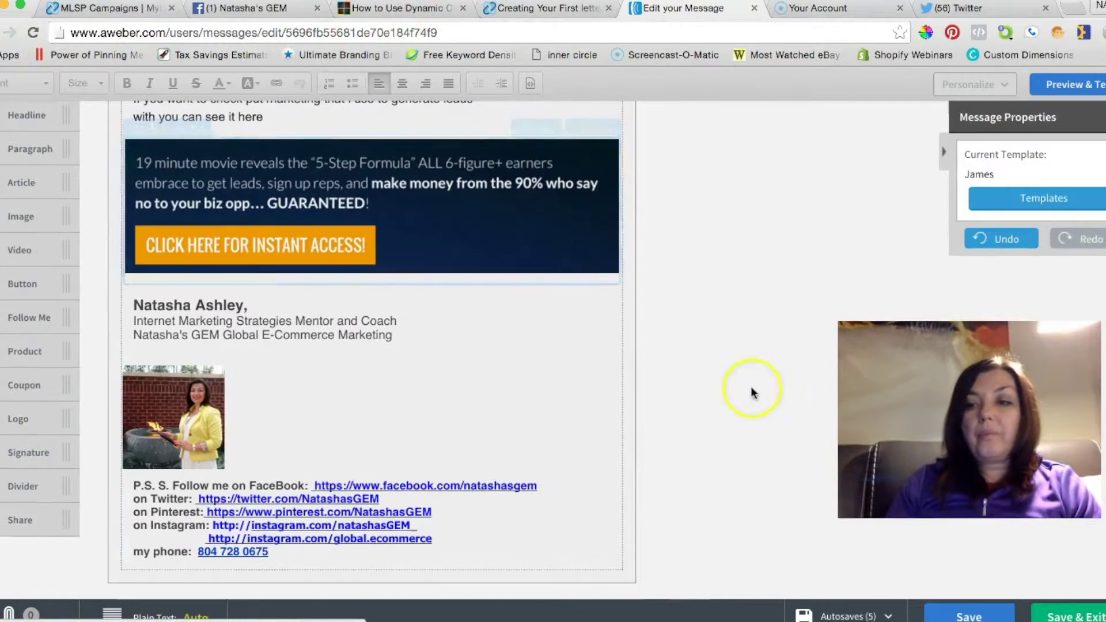
pyautogui.click(1085, 613)
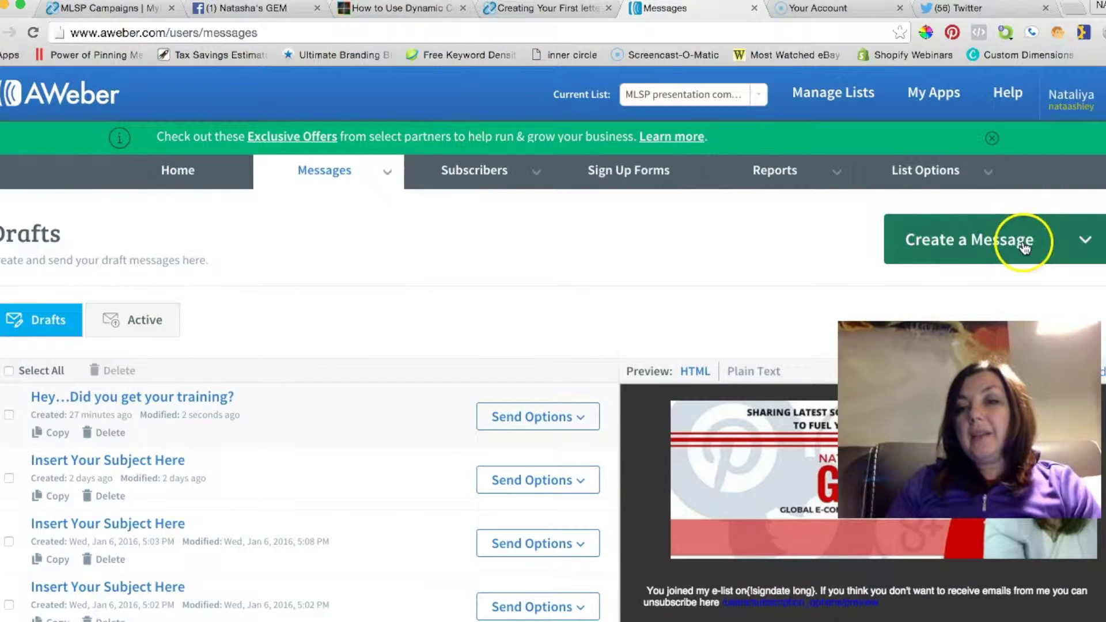
pyautogui.click(1087, 241)
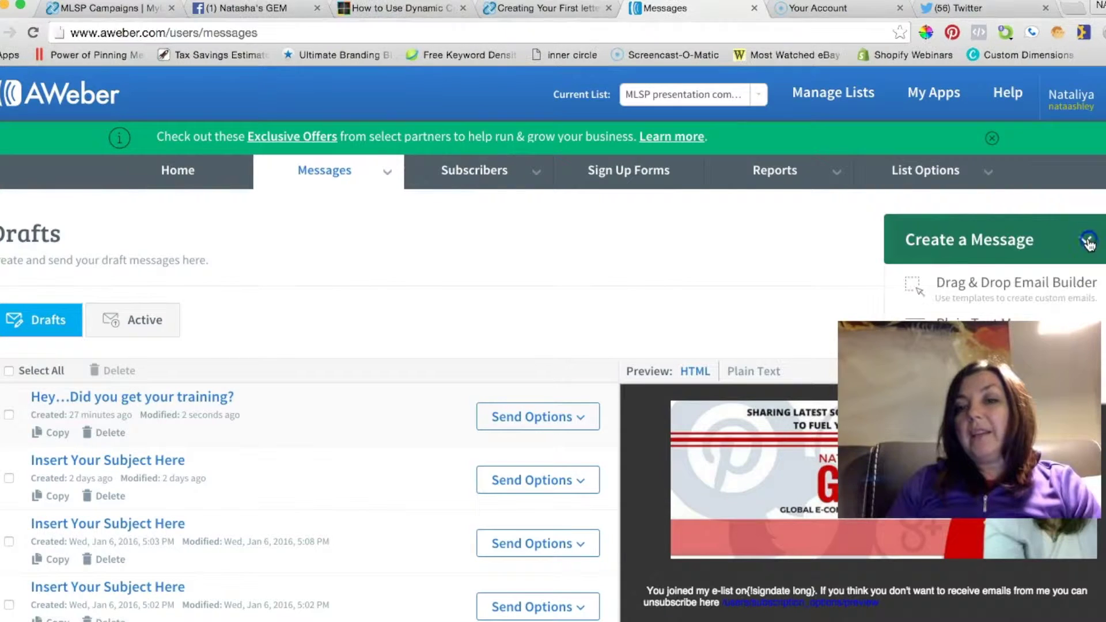
pyautogui.click(1046, 290)
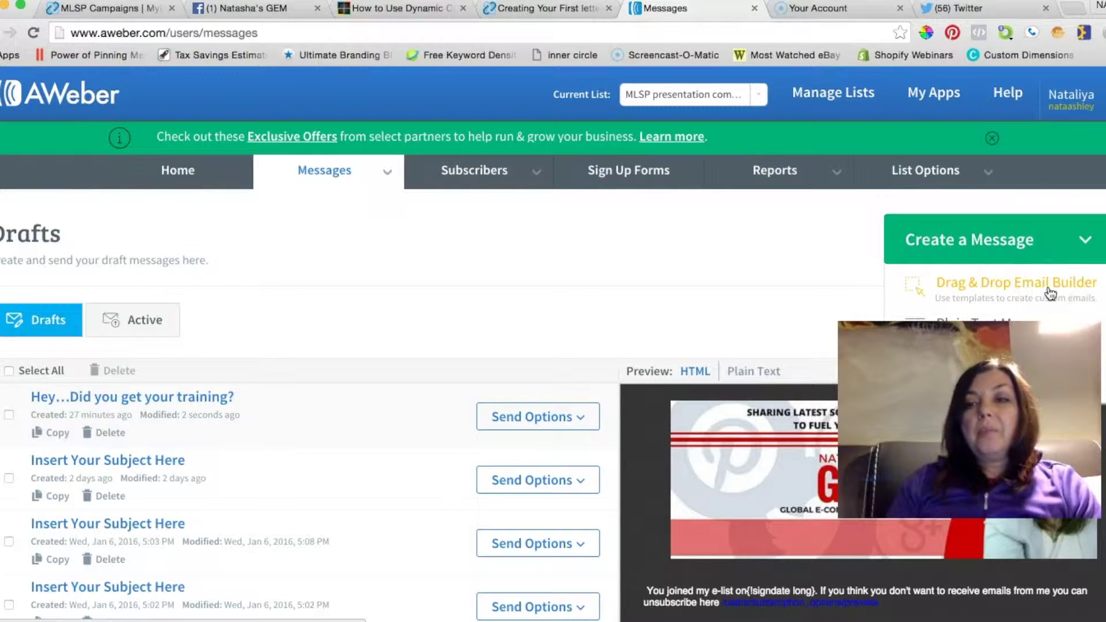
# Open the 'Hey…Did you get your training?' draft and inspect its footer, header banner and subject line.
pyautogui.click(183, 398)
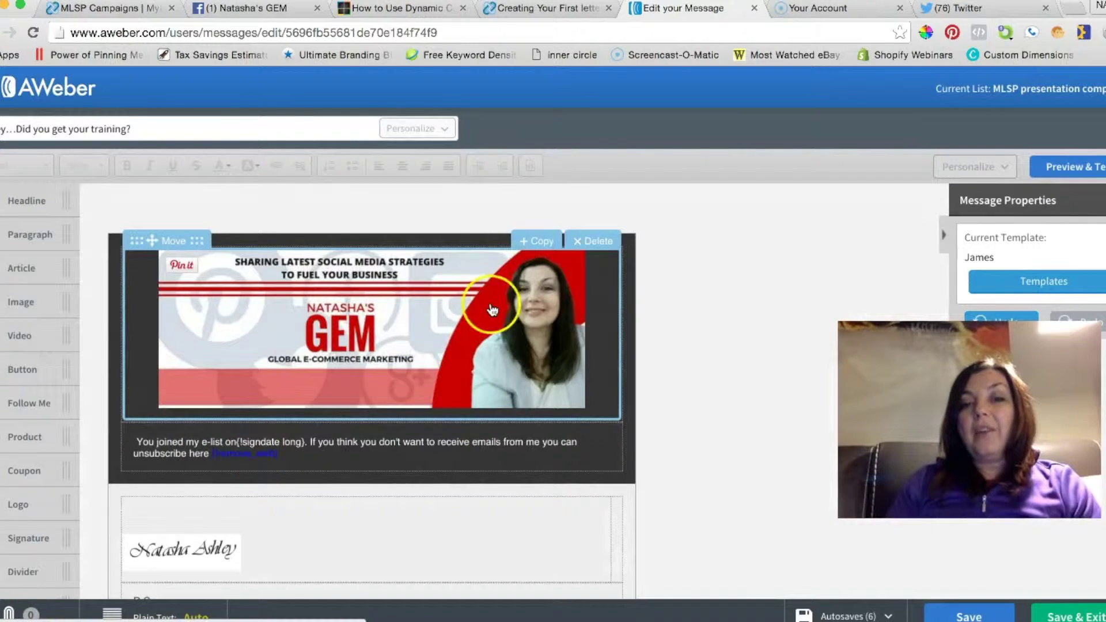
pyautogui.scroll(-5, 492, 309)
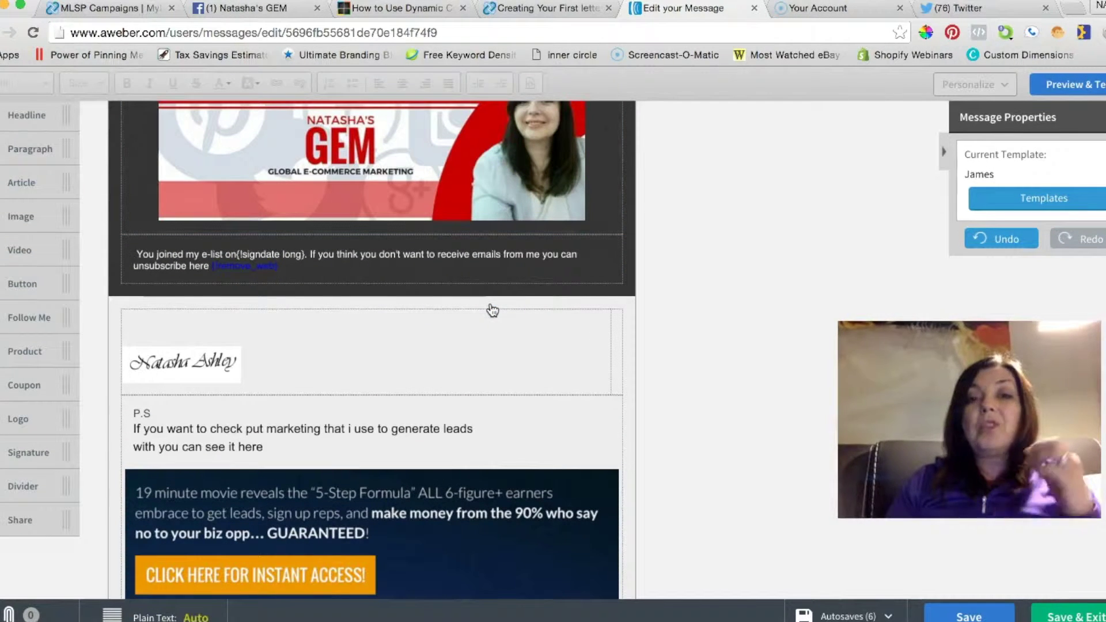
pyautogui.click(483, 287)
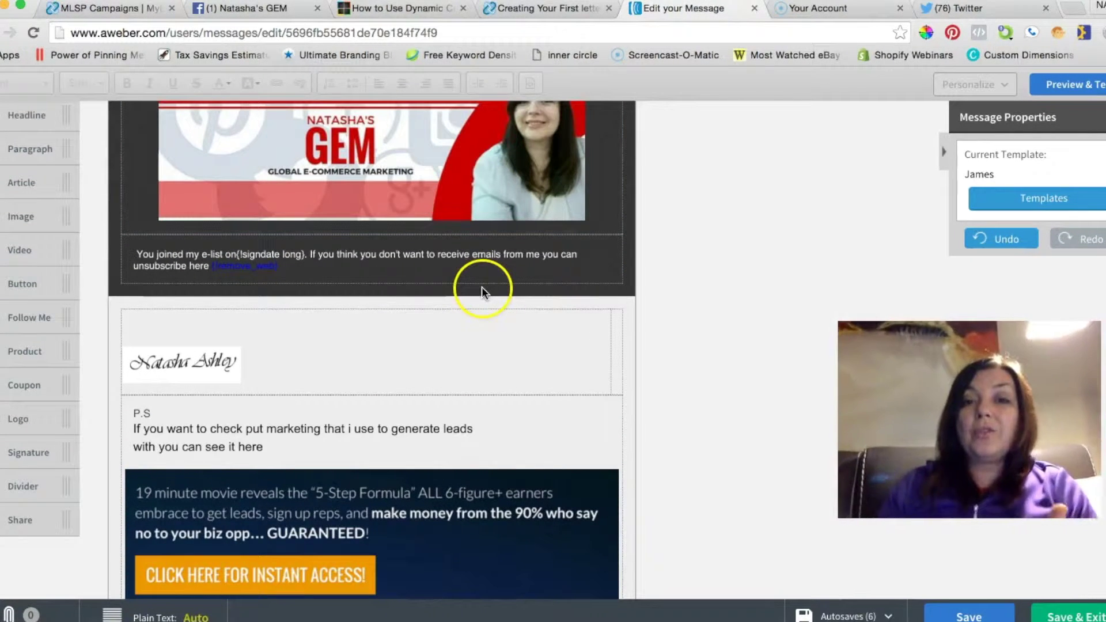
pyautogui.click(470, 280)
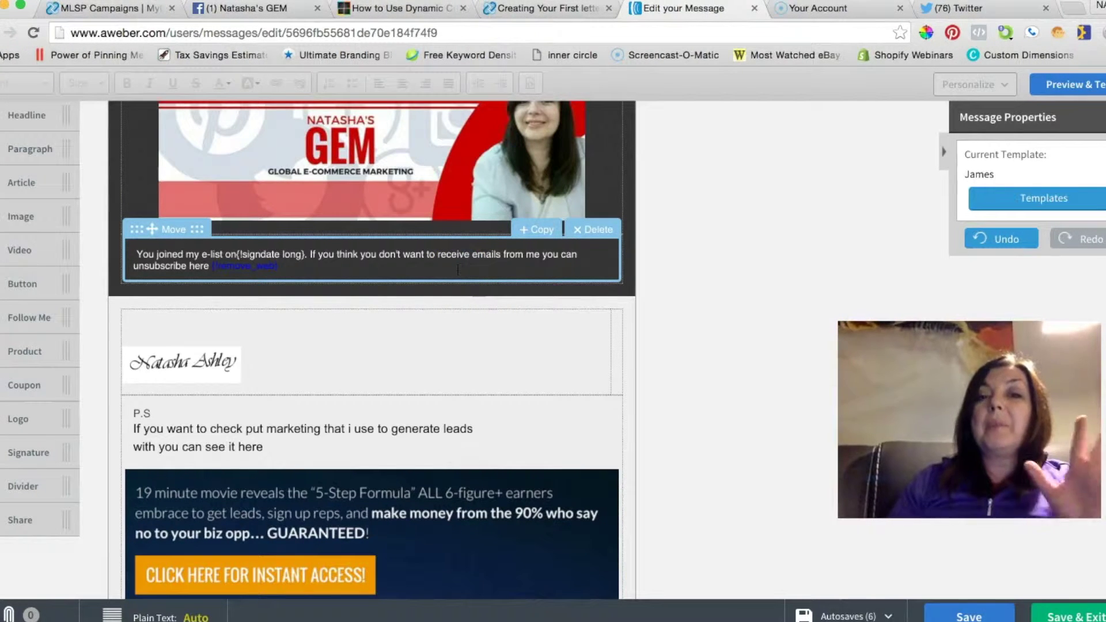
pyautogui.scroll(5, 279, 247)
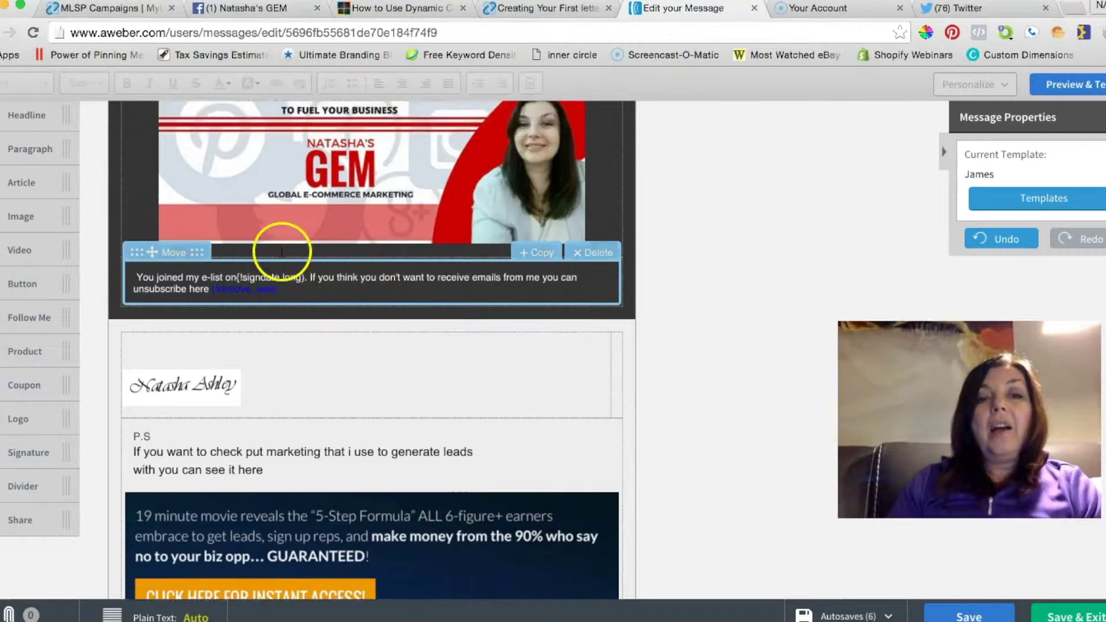
pyautogui.click(274, 258)
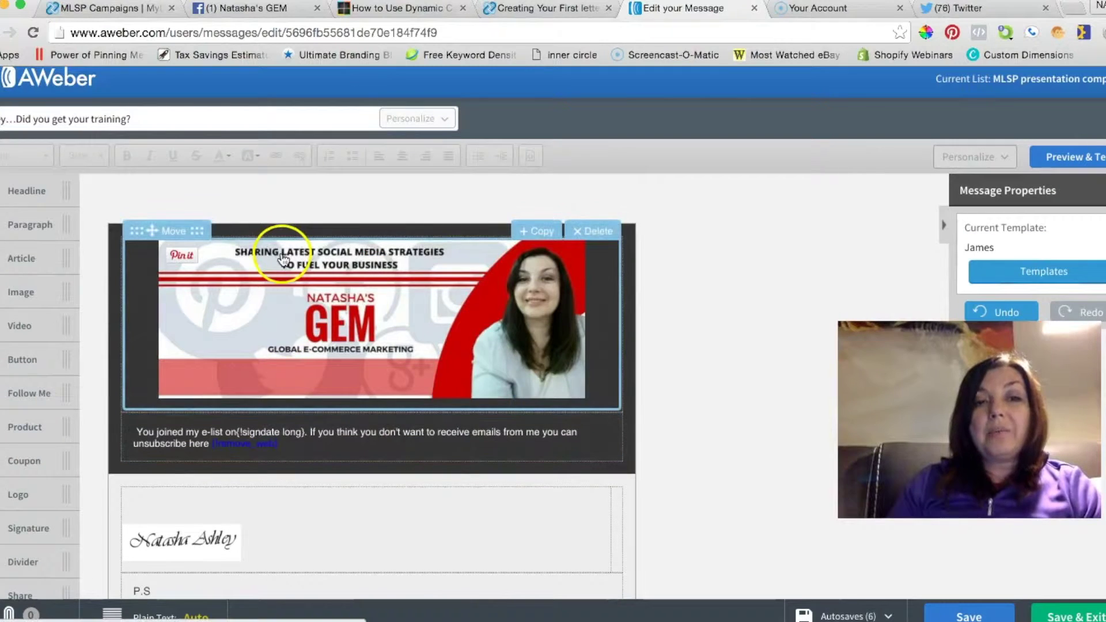
pyautogui.click(19, 128)
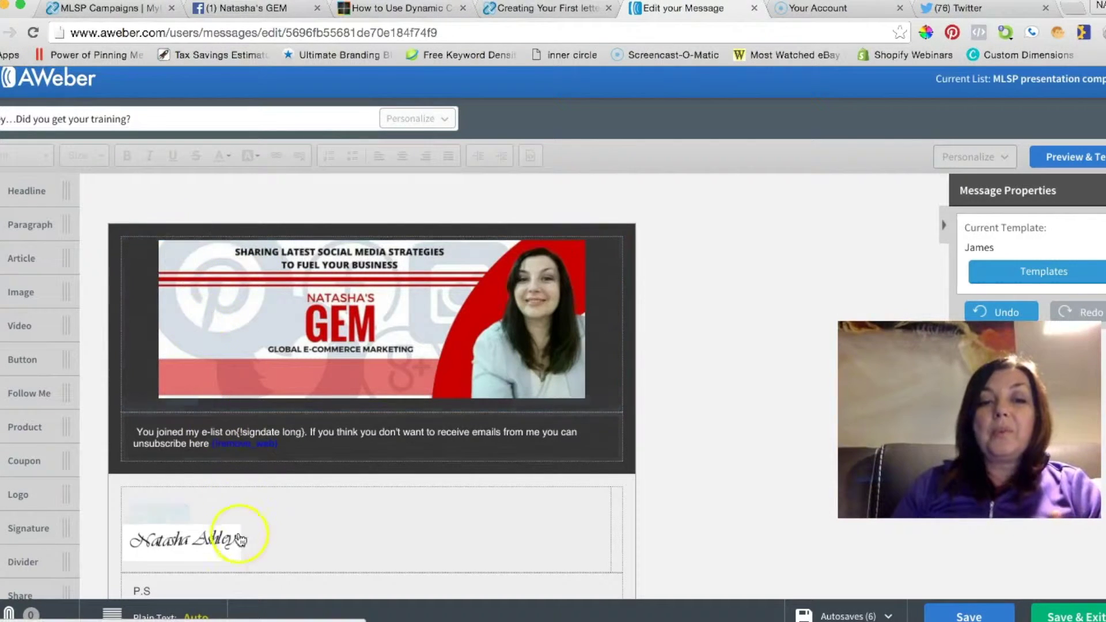
# Paste the welcome email text into the empty block above the signature.
pyautogui.click(218, 503)
pyautogui.rightClick(218, 502)
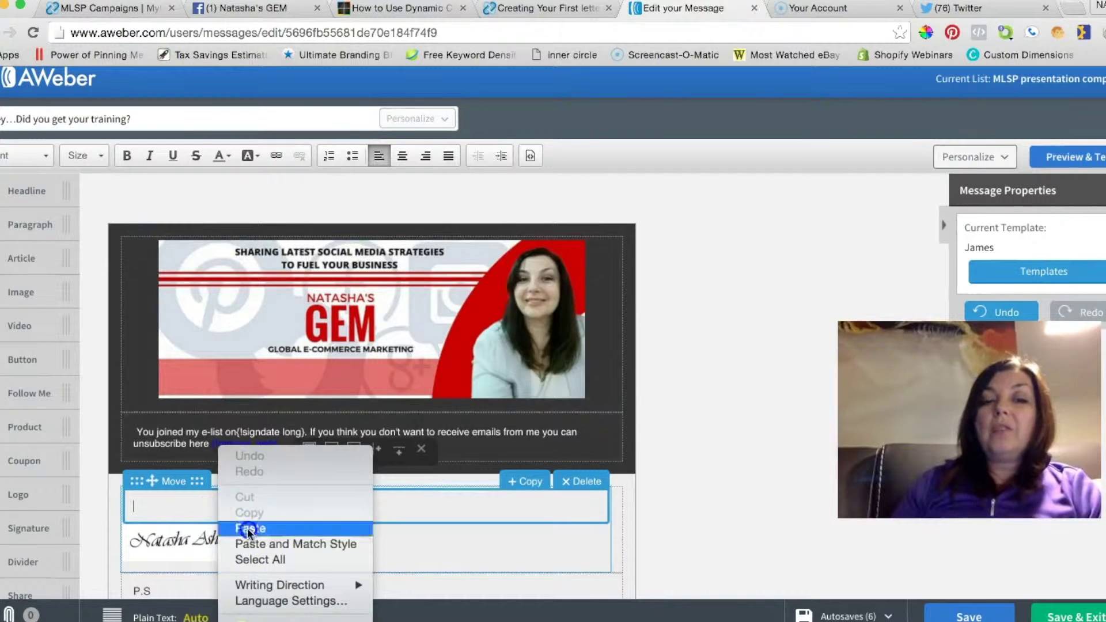
pyautogui.click(247, 524)
pyautogui.scroll(-5, 247, 527)
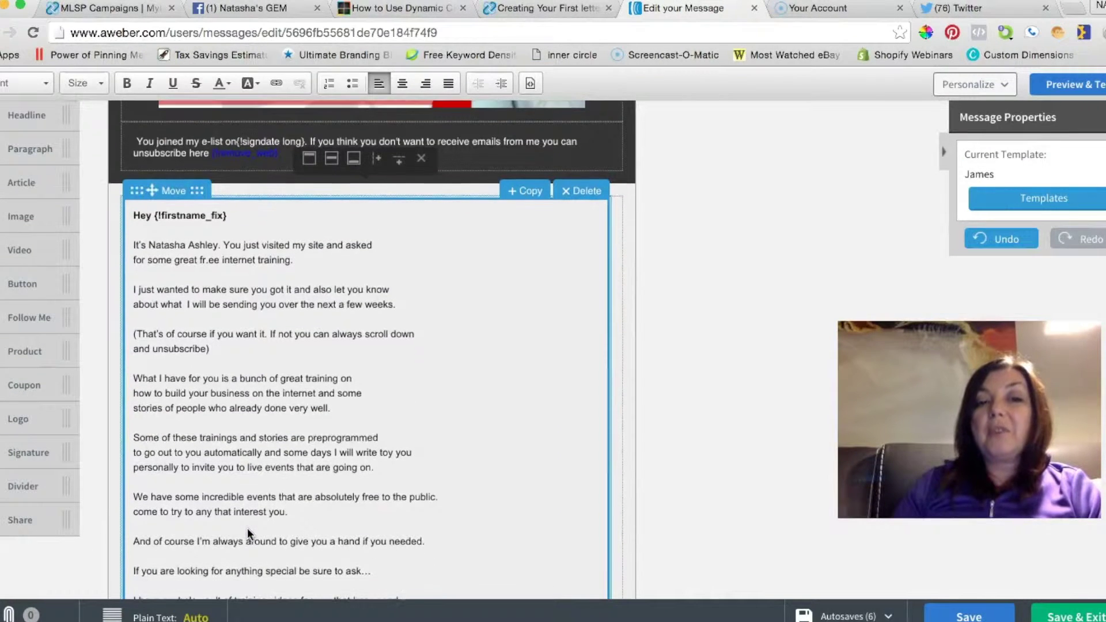
pyautogui.scroll(-1, 247, 528)
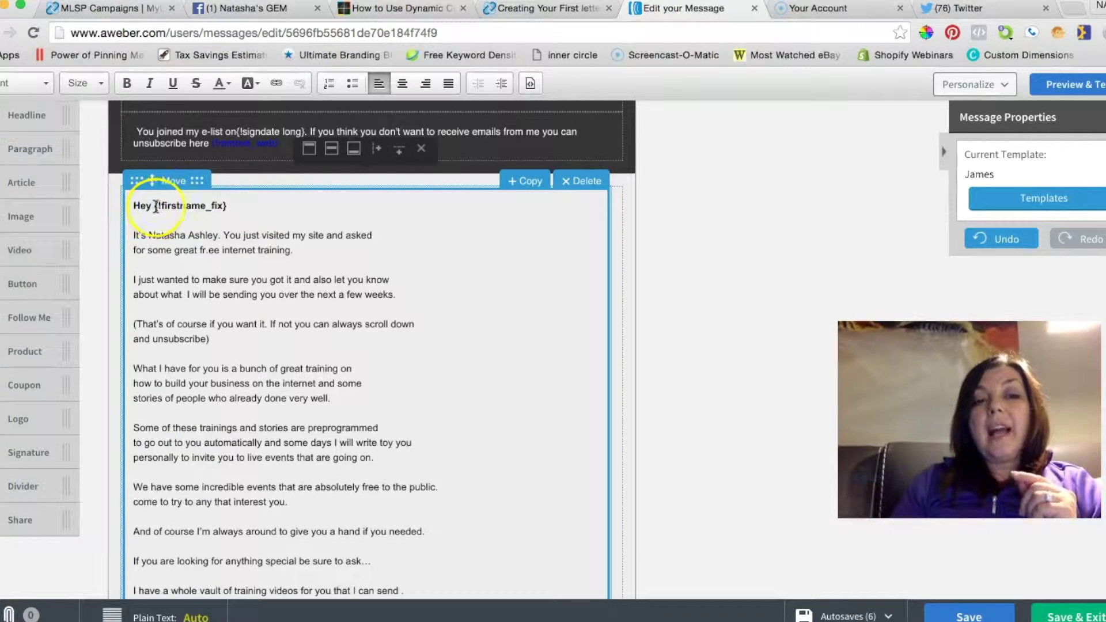
# Show the Personalize subscriber fields and edit the opening line so 'free' reads 'fr.ee'.
pyautogui.click(1010, 87)
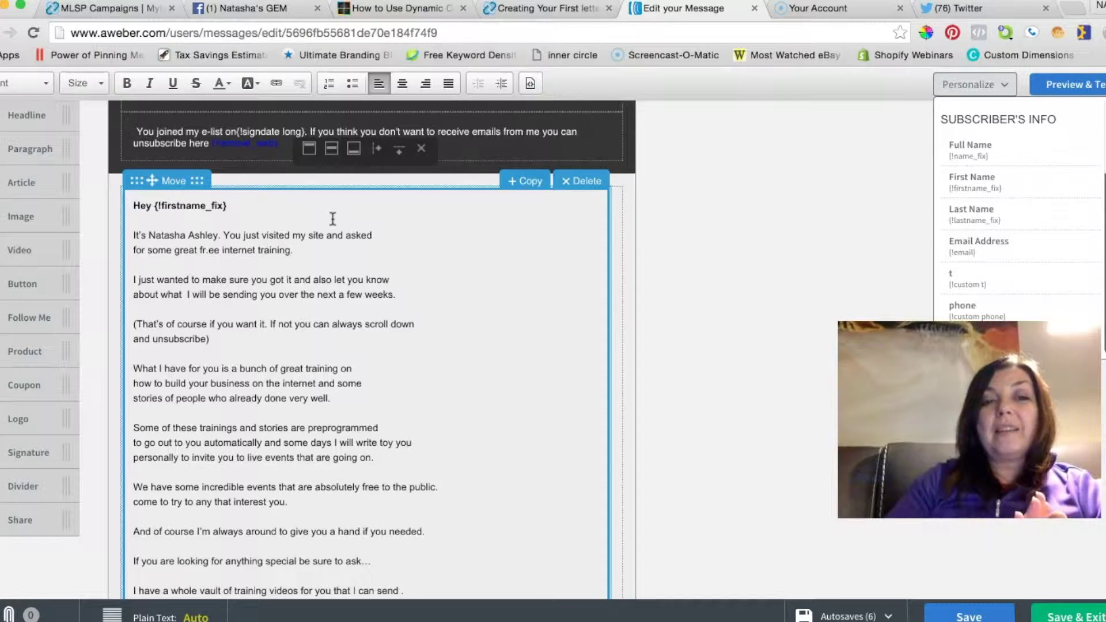
pyautogui.click(218, 245)
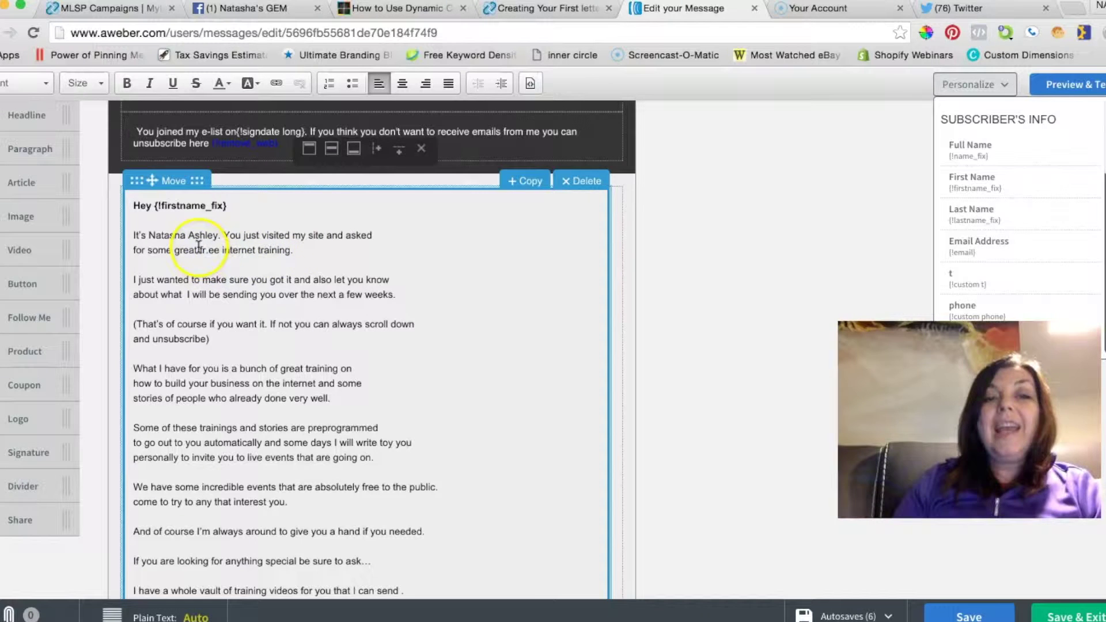
pyautogui.click(211, 246)
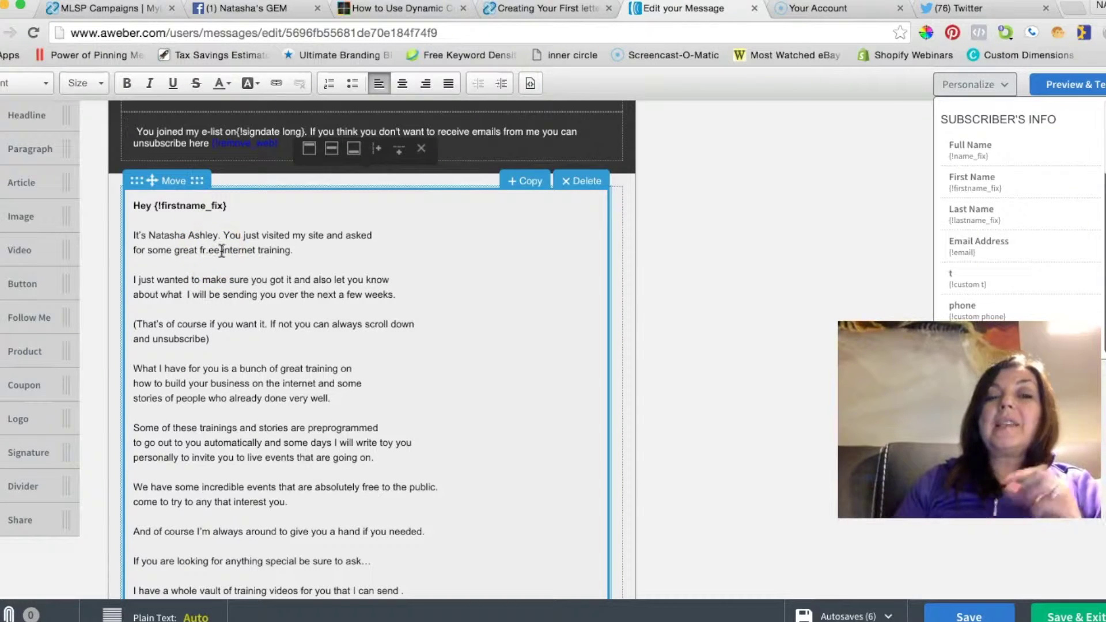
pyautogui.click(227, 250)
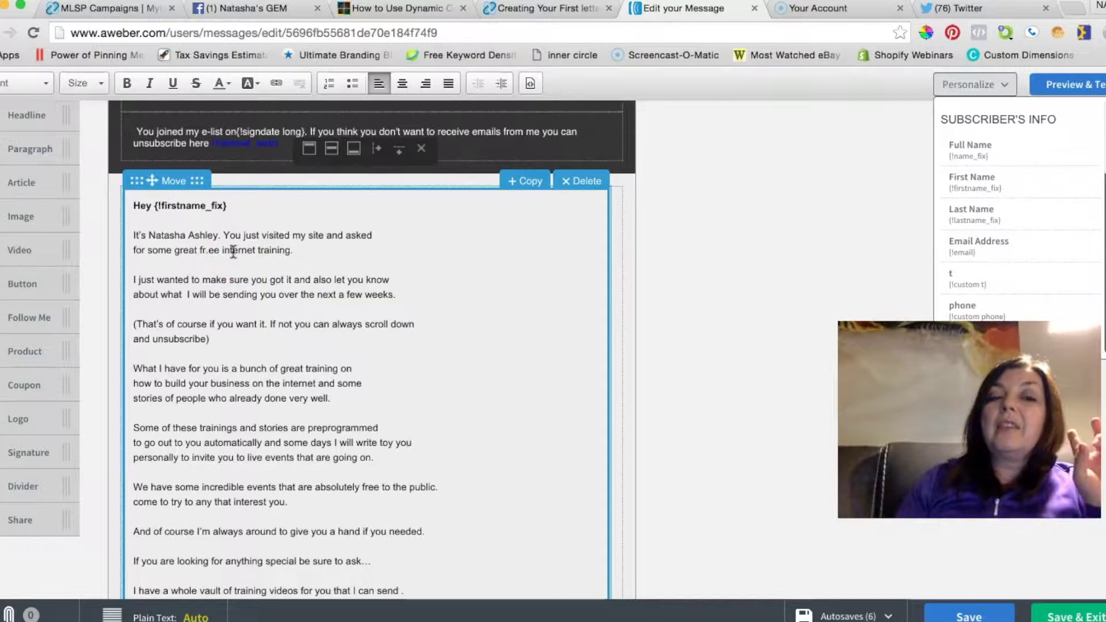
pyautogui.click(206, 253)
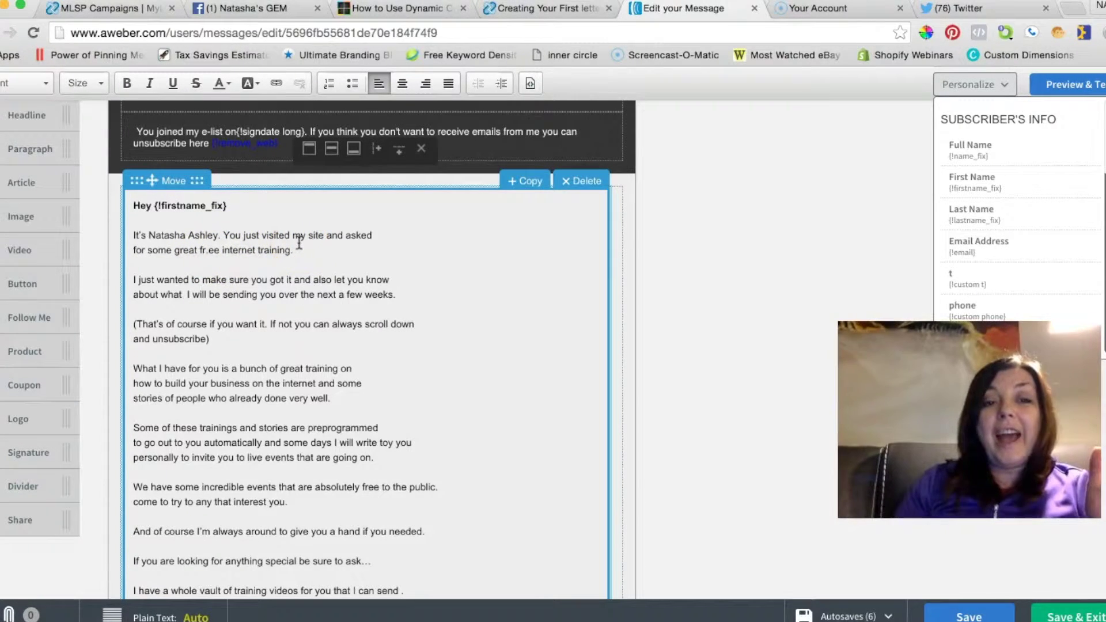
# Select the whole body text from 'Hey' downward and set its font size to 15.
pyautogui.moveTo(134, 202); pyautogui.dragTo(395, 617)
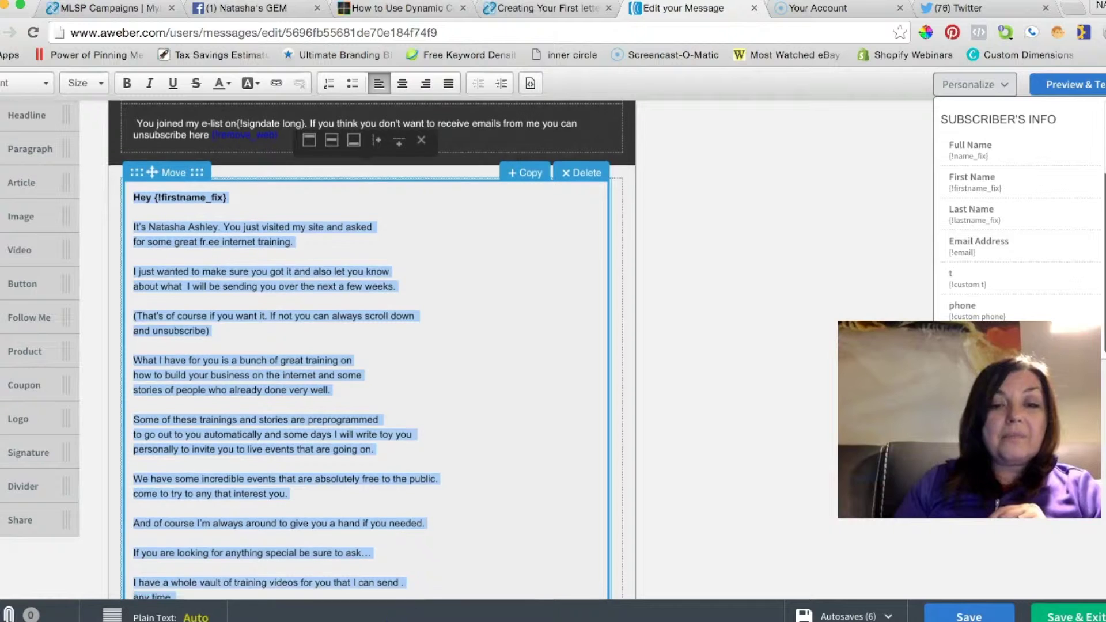
pyautogui.scroll(-3, 382, 615)
pyautogui.scroll(-3, 387, 615)
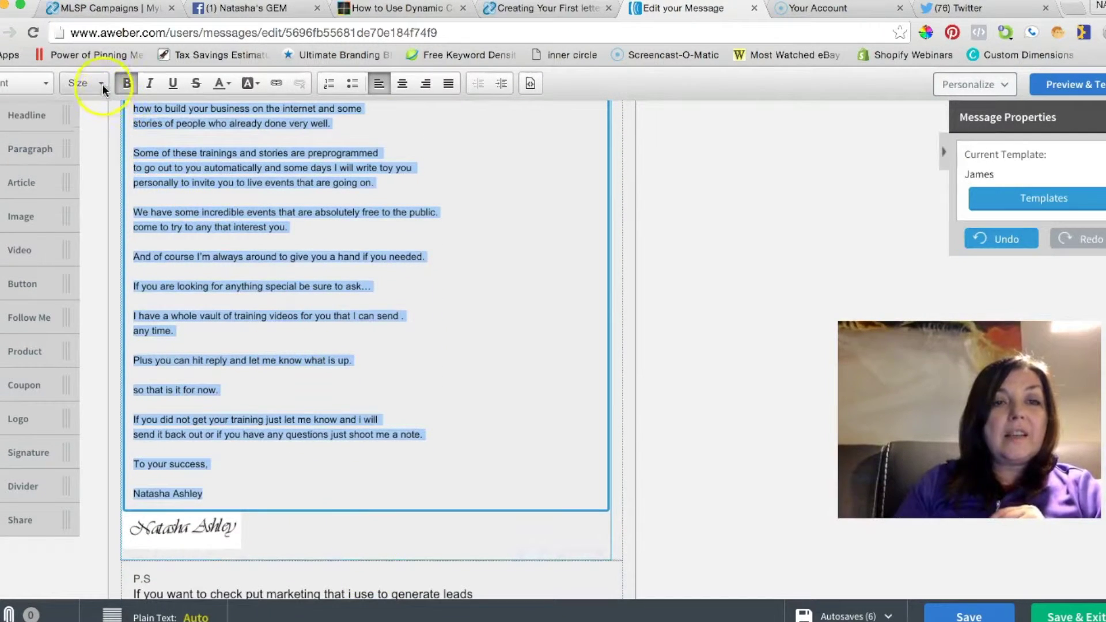
pyautogui.click(102, 84)
pyautogui.click(86, 223)
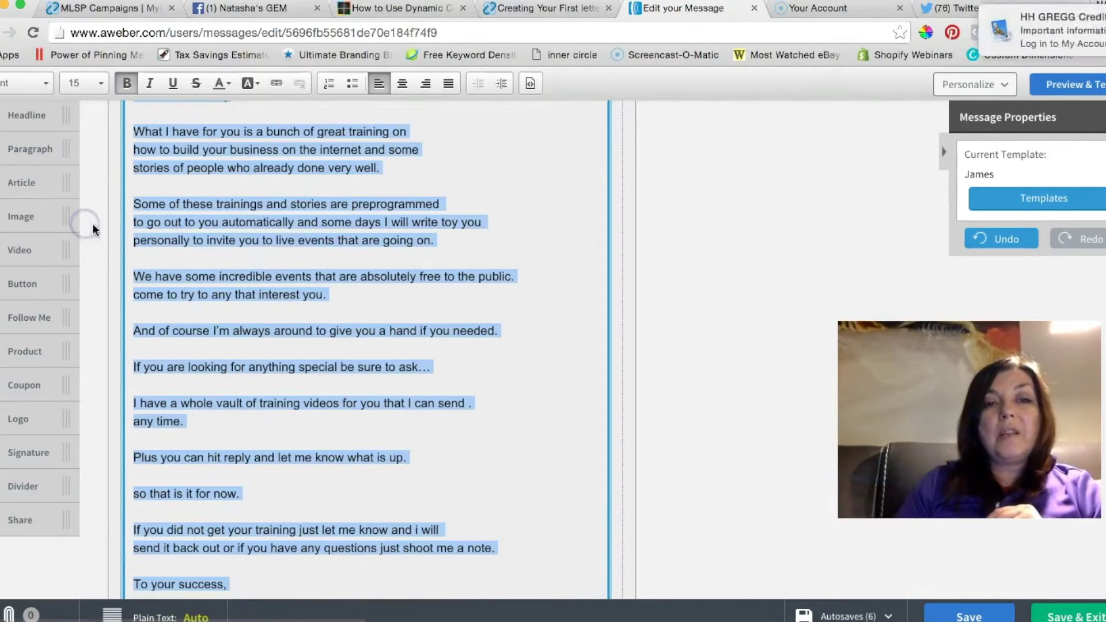
pyautogui.scroll(3, 354, 217)
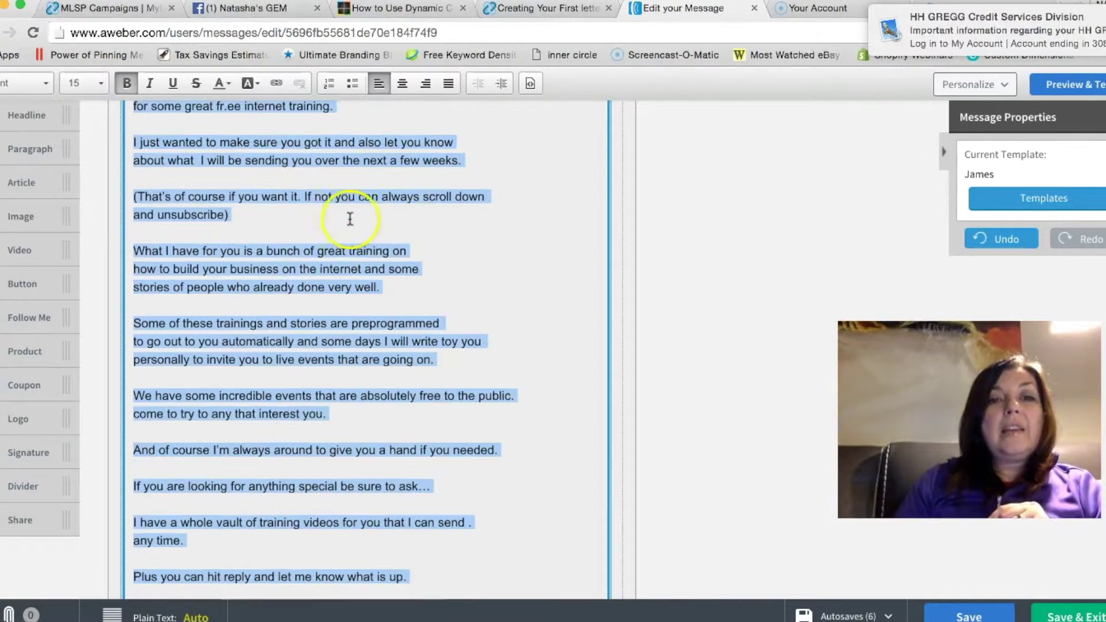
pyautogui.scroll(2, 489, 187)
pyautogui.click(495, 183)
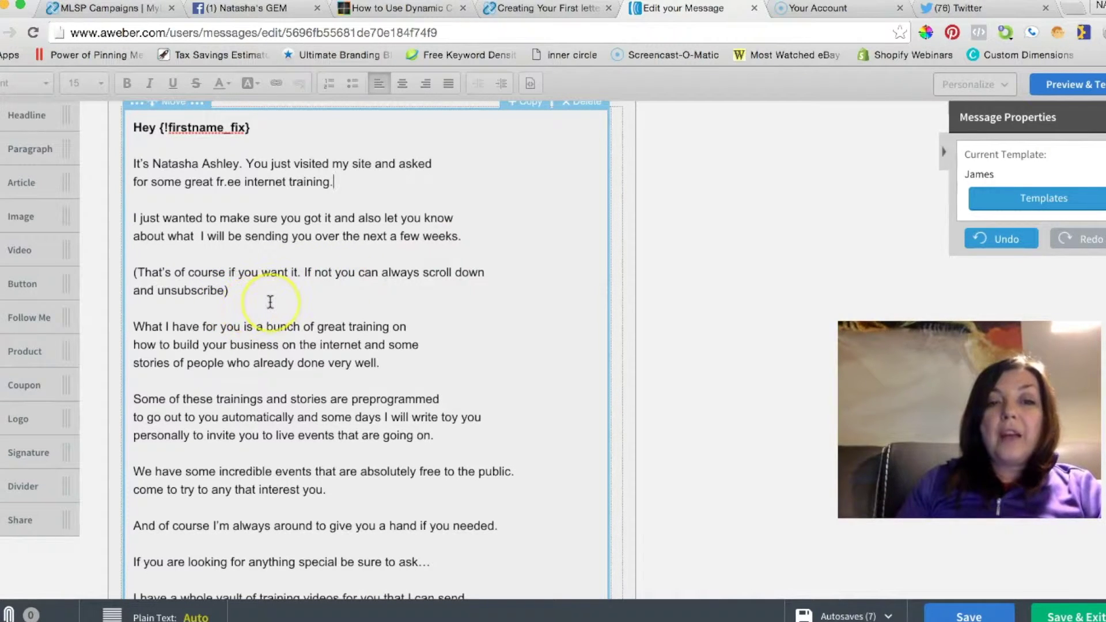
# Correct 'write toy you' to 'write to you' in the message body.
pyautogui.scroll(-2, 268, 302)
pyautogui.scroll(-1, 269, 302)
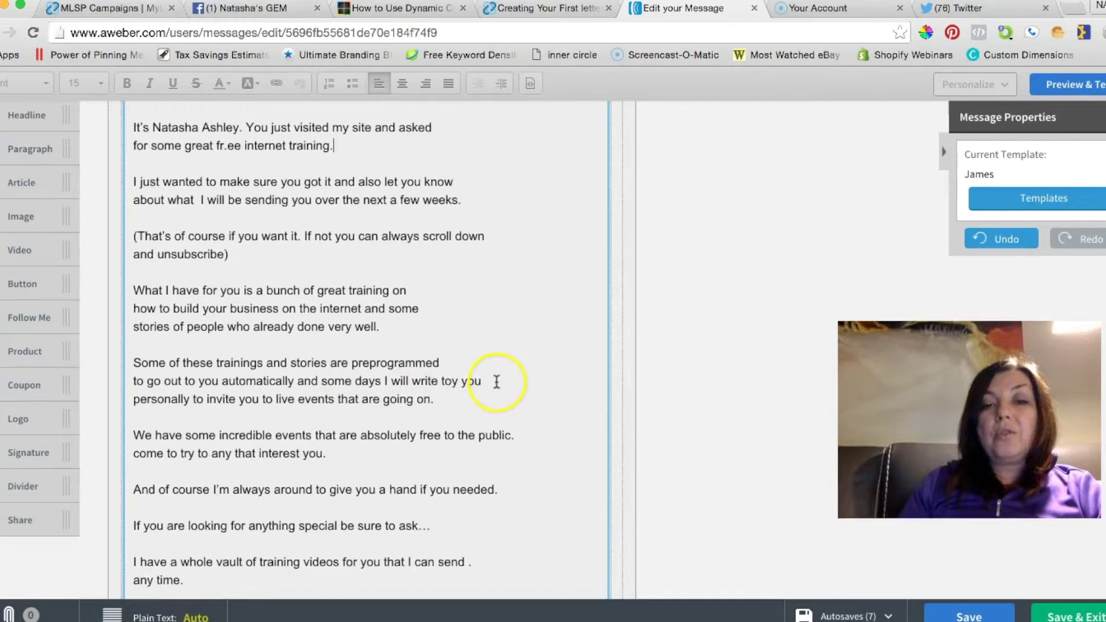
pyautogui.click(456, 380)
pyautogui.press('BackSpace')
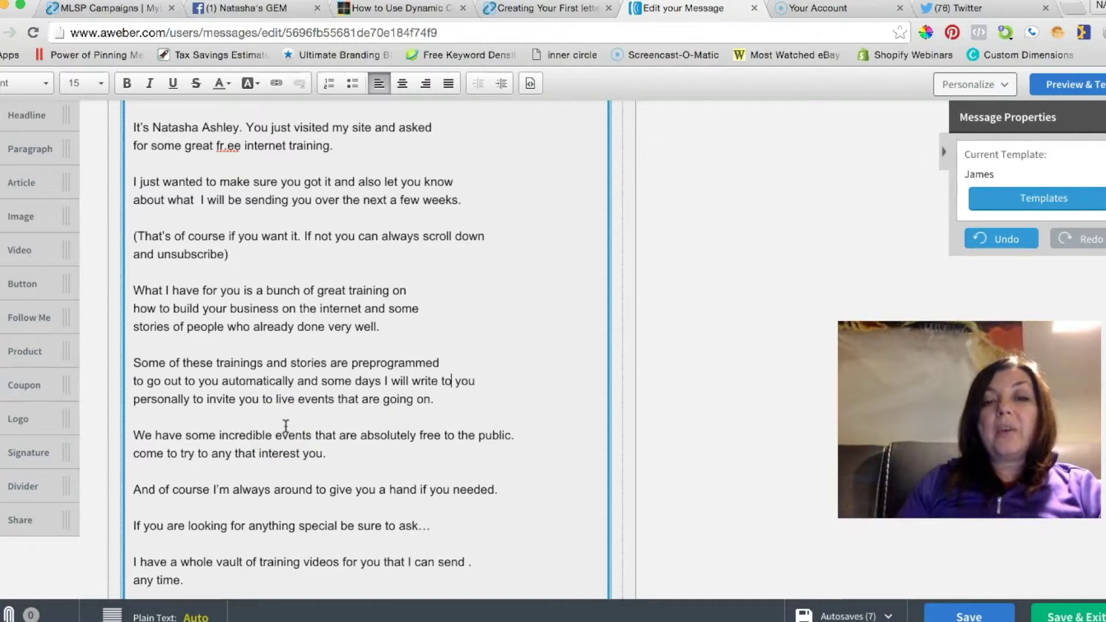
# Check the end of the events sentence and review the email down to the 'To your success,' sign-off.
pyautogui.scroll(-1, 285, 426)
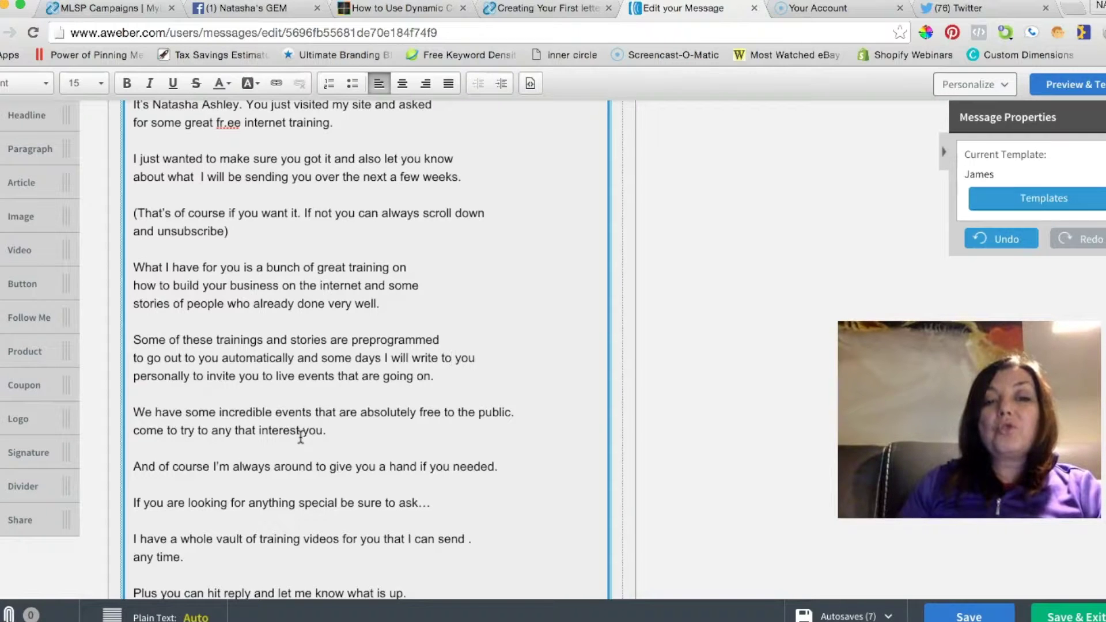
pyautogui.click(333, 433)
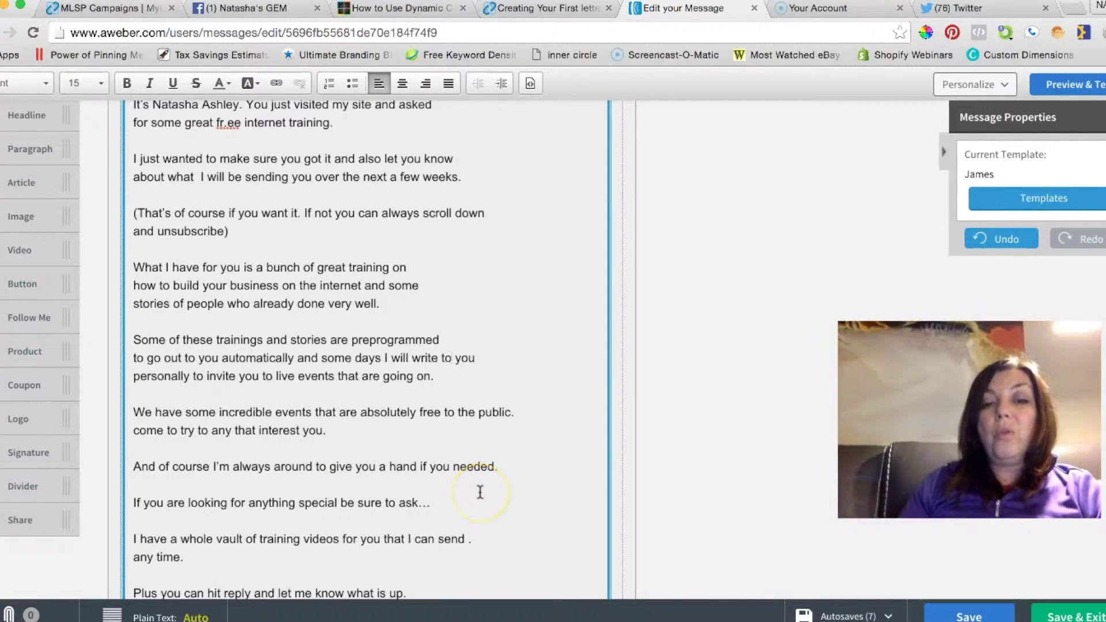
pyautogui.scroll(-1, 478, 491)
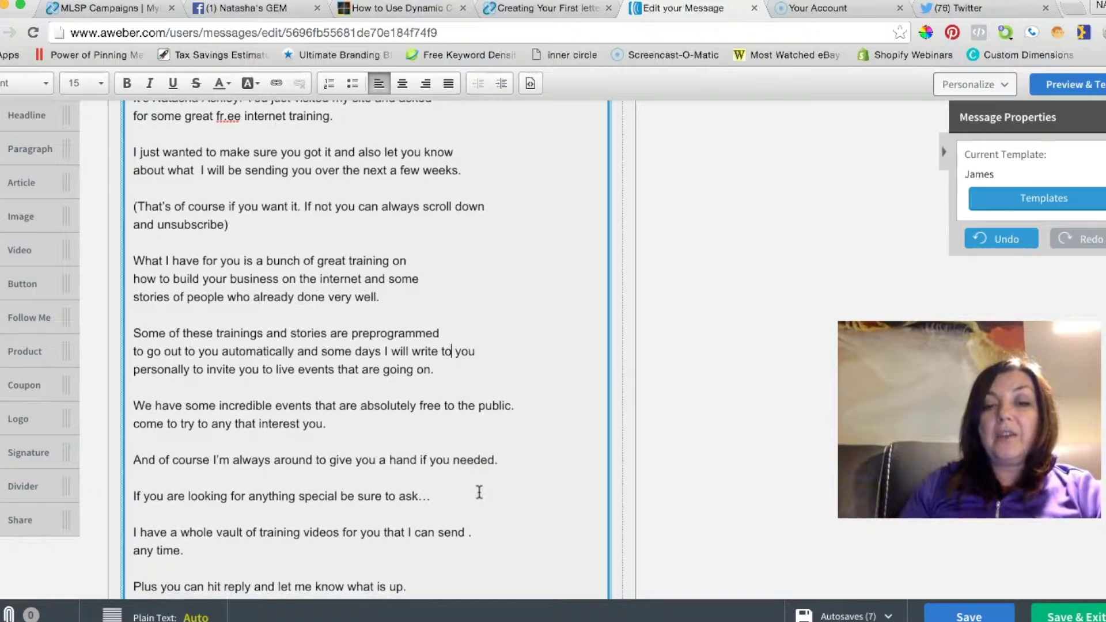
pyautogui.scroll(-5, 478, 491)
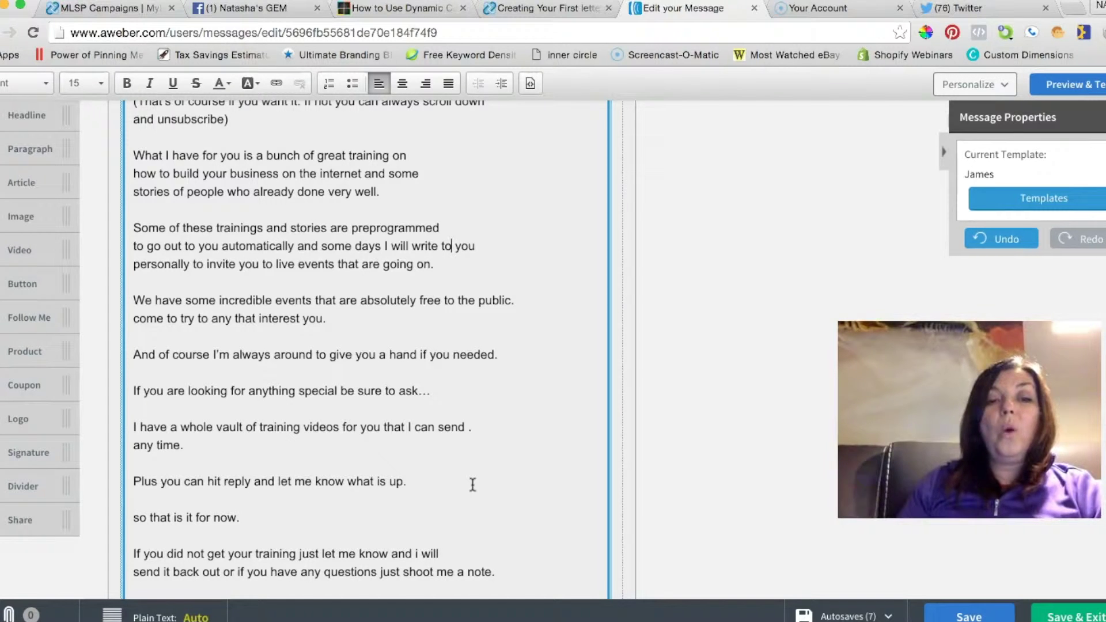
pyautogui.scroll(-1, 473, 484)
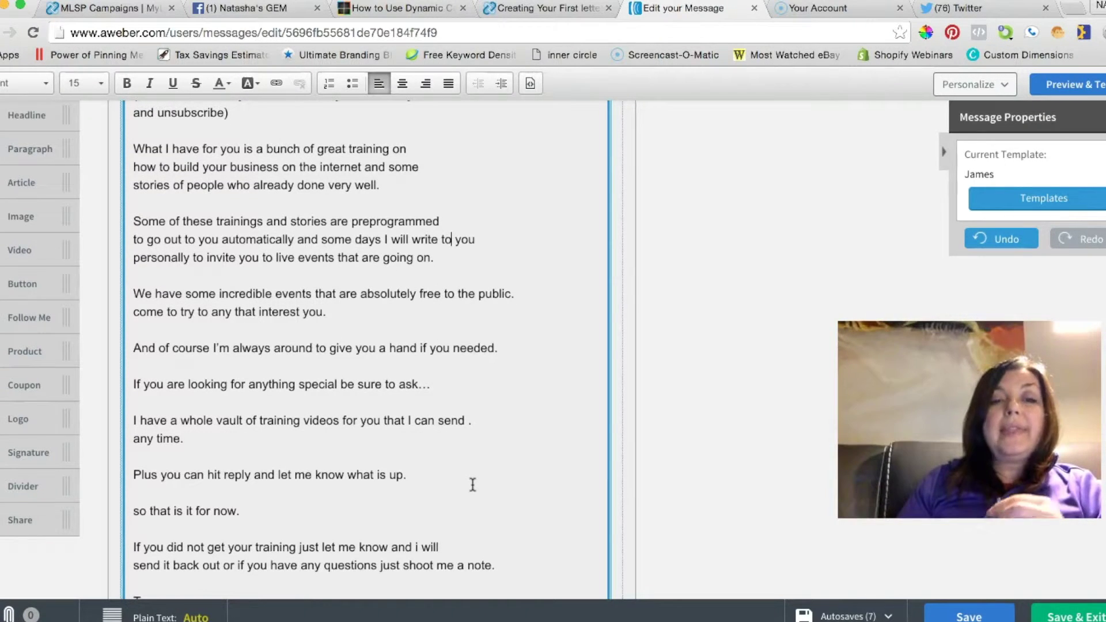
pyautogui.scroll(-3, 472, 484)
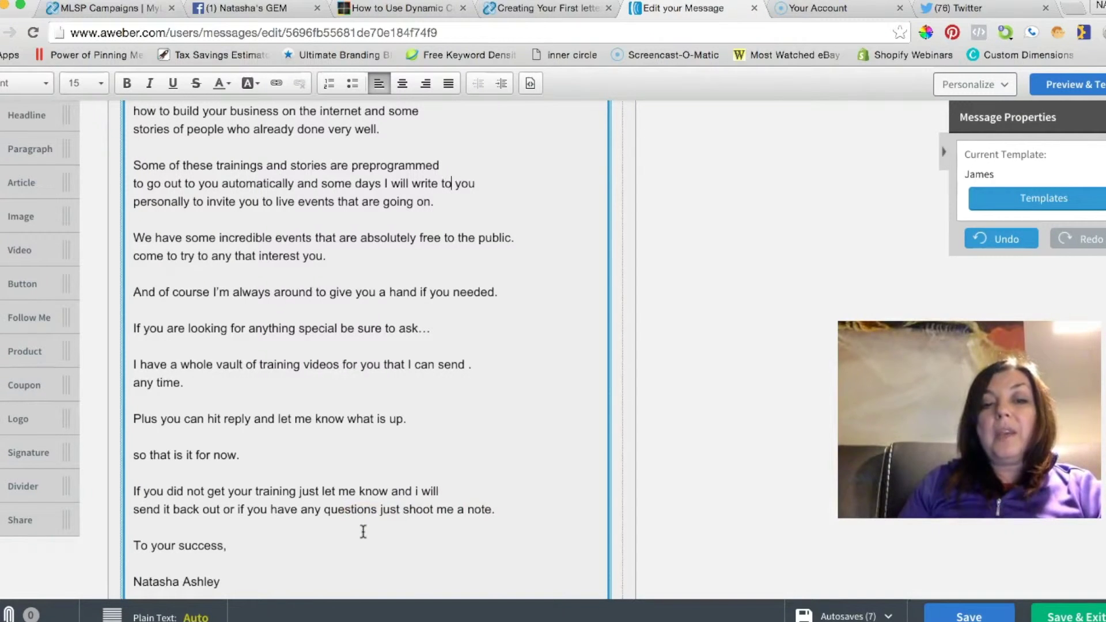
pyautogui.scroll(-3, 360, 531)
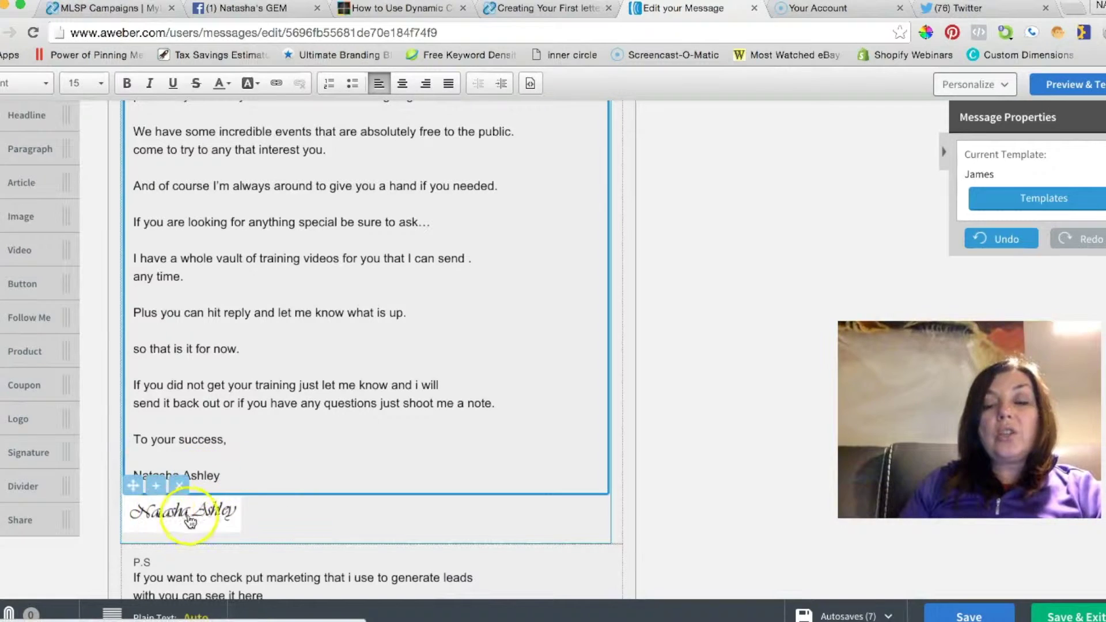
# Drag a Signature block with contact and social links in below the sign-off name.
pyautogui.moveTo(25, 452)
pyautogui.mouseDown()
pyautogui.moveTo(156, 483)
pyautogui.moveTo(215, 511)
pyautogui.moveTo(210, 521)
pyautogui.mouseUp()
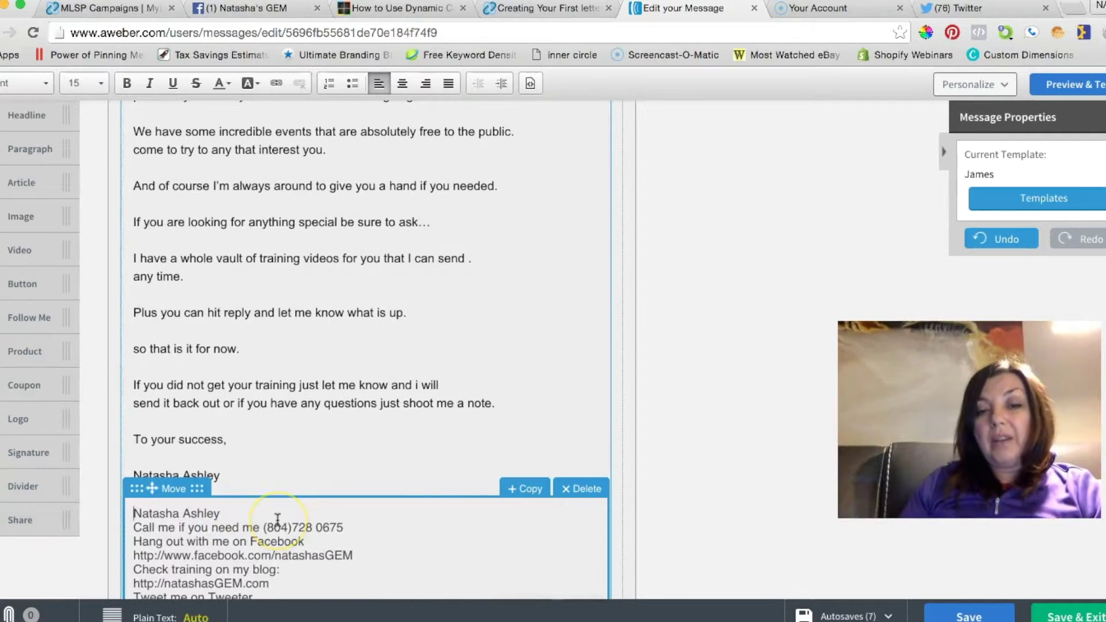
pyautogui.scroll(-5, 277, 520)
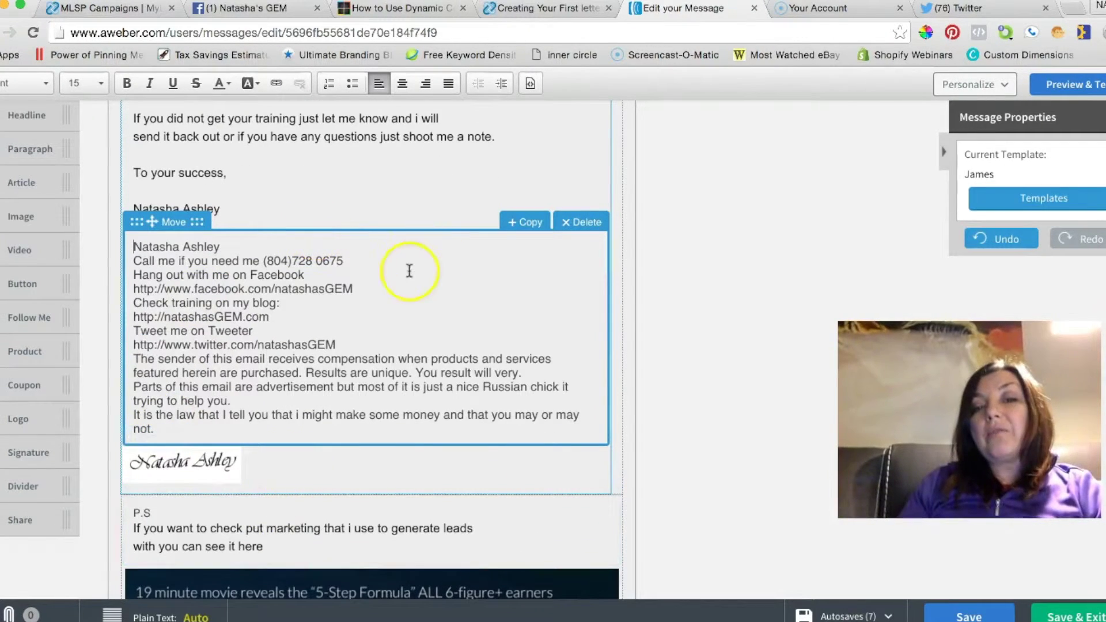
# Delete the added signature block and retype the P.S. word 'here' as HERE.
pyautogui.click(569, 224)
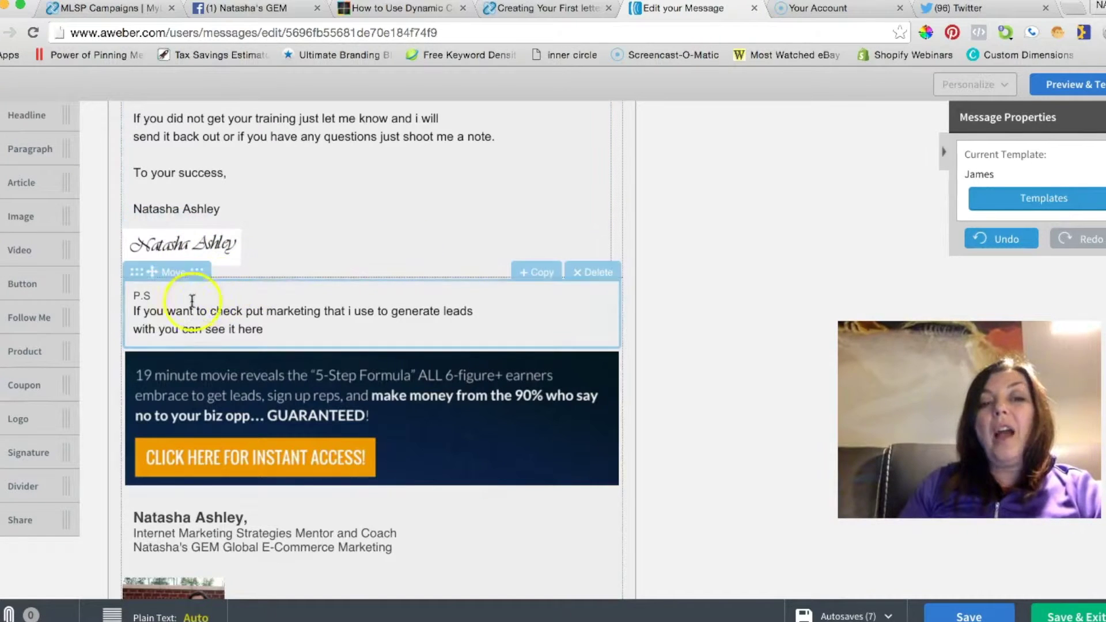
pyautogui.click(181, 296)
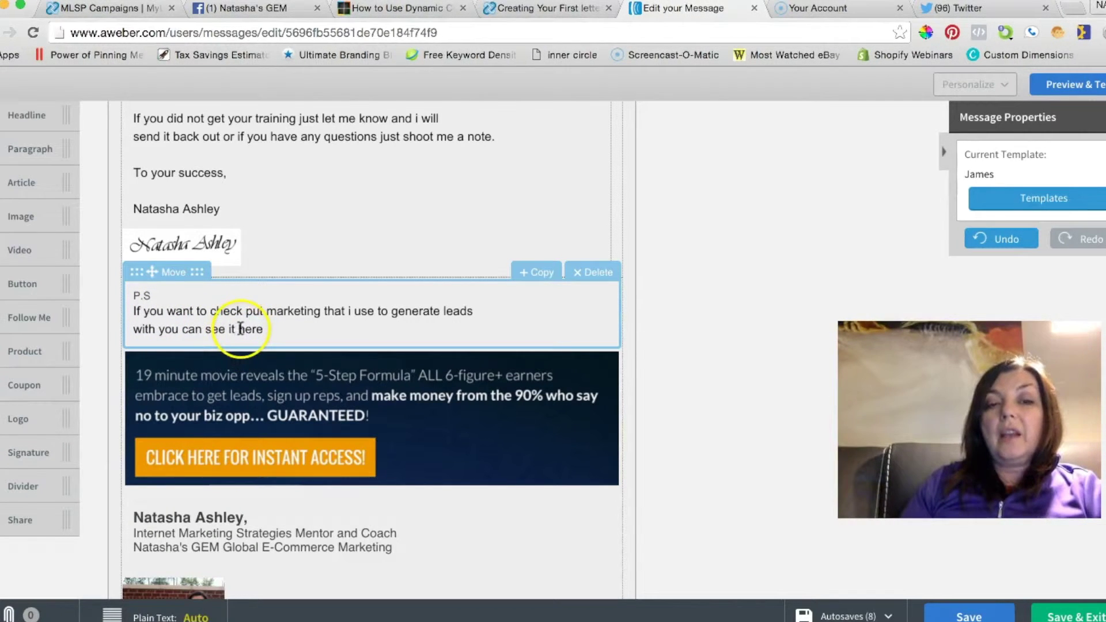
pyautogui.moveTo(238, 328); pyautogui.dragTo(293, 327)
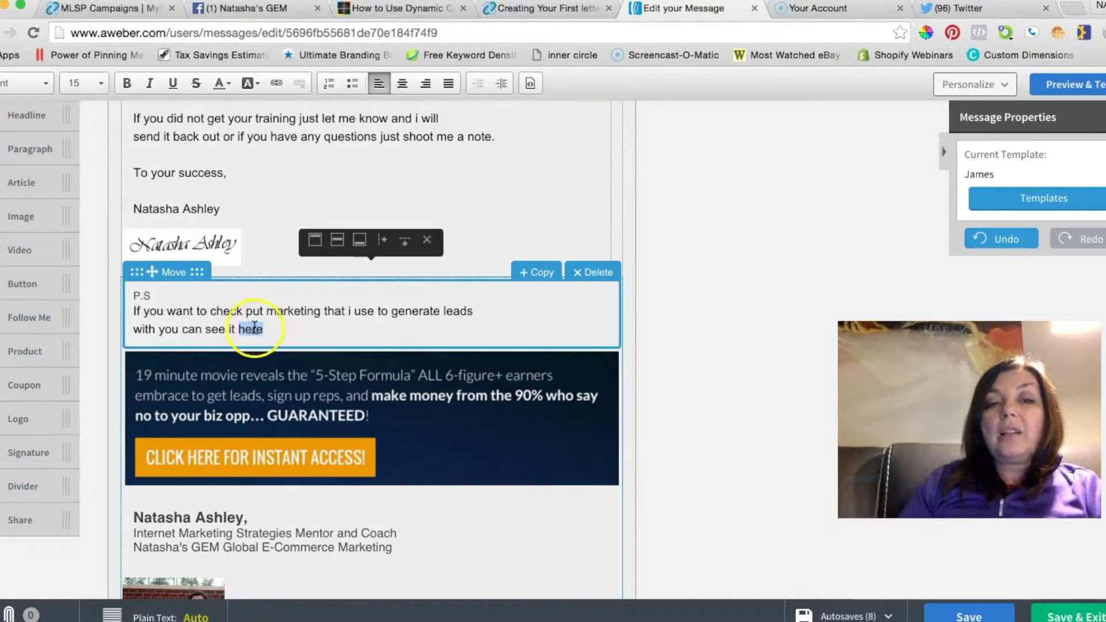
pyautogui.write('H')
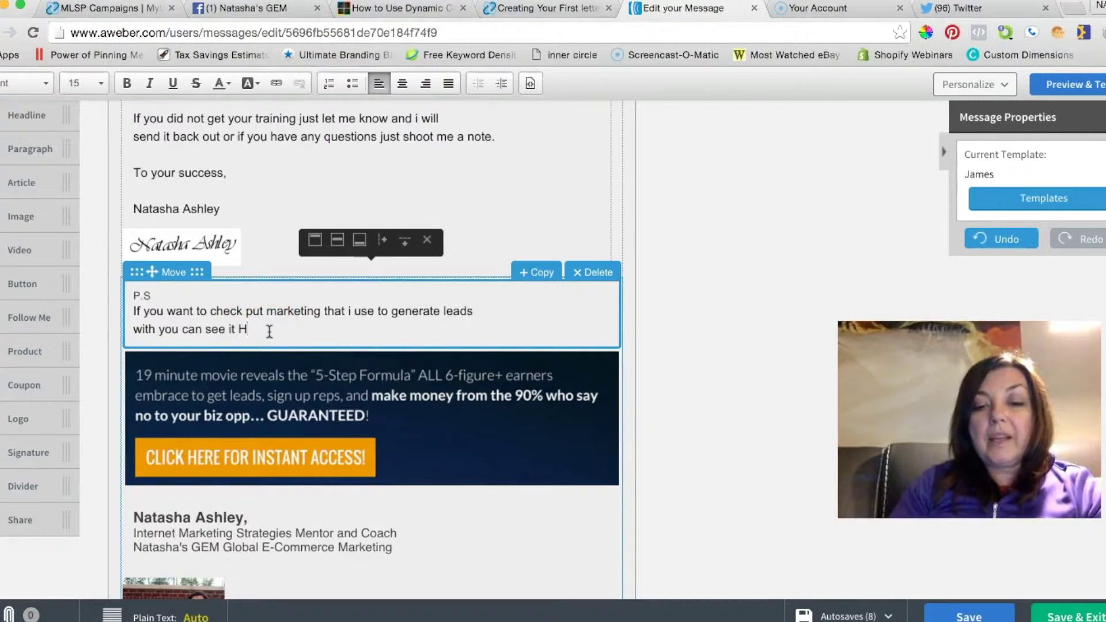
pyautogui.write('ERE')
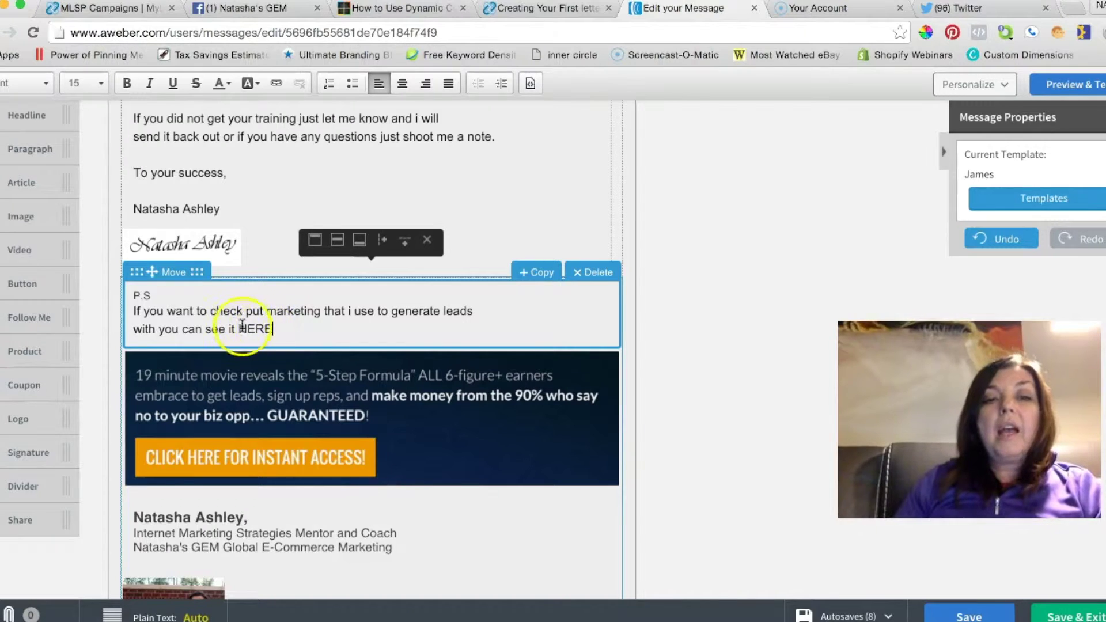
# Make HERE bold and blue, and start a link on it.
pyautogui.moveTo(235, 329); pyautogui.dragTo(290, 327)
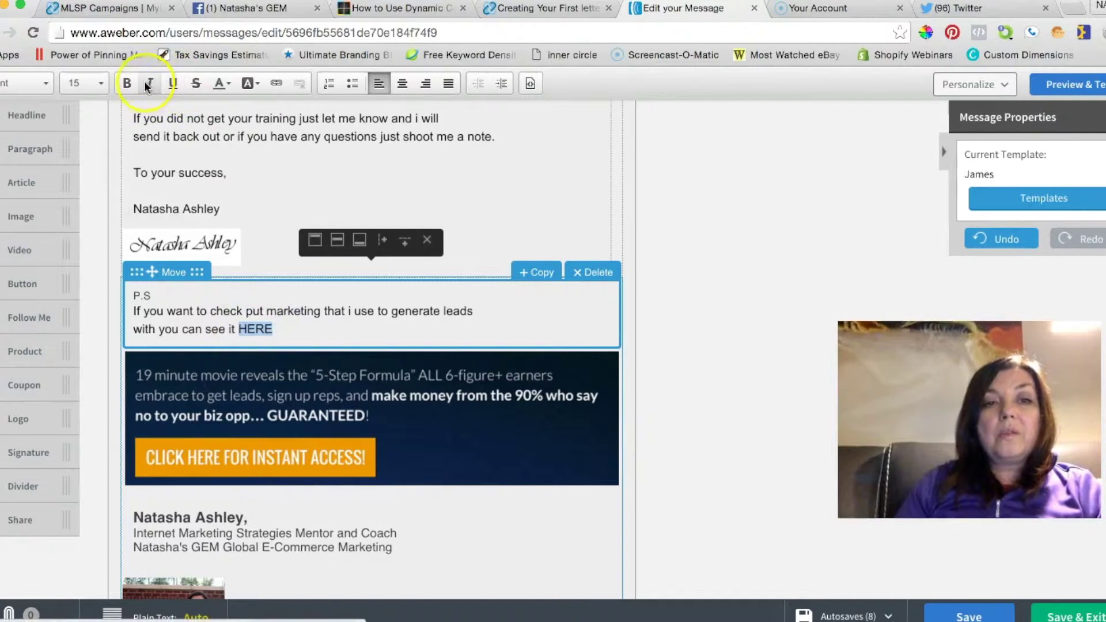
pyautogui.click(129, 83)
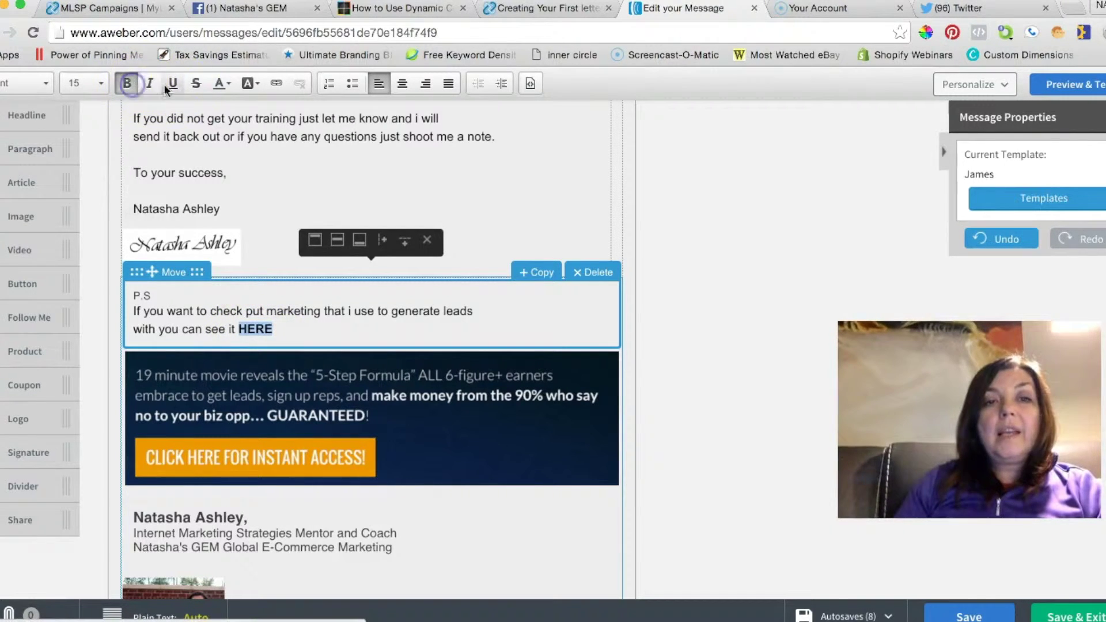
pyautogui.click(229, 85)
pyautogui.click(293, 143)
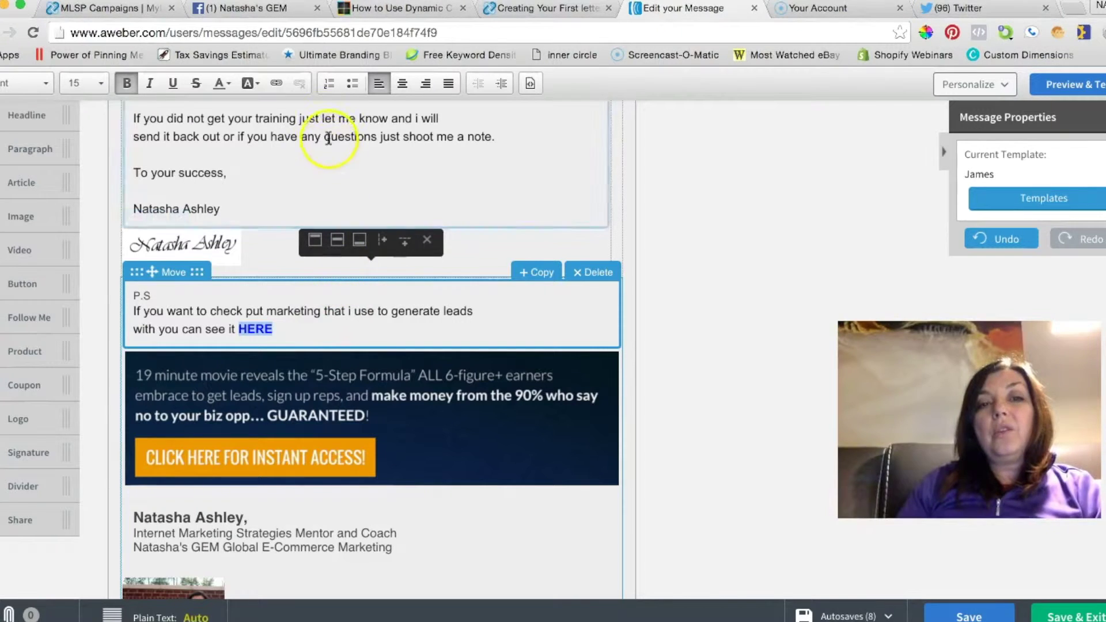
pyautogui.click(278, 83)
# Link the P.S. word HERE to webinar.natashasGEM.net.
pyautogui.click(511, 328)
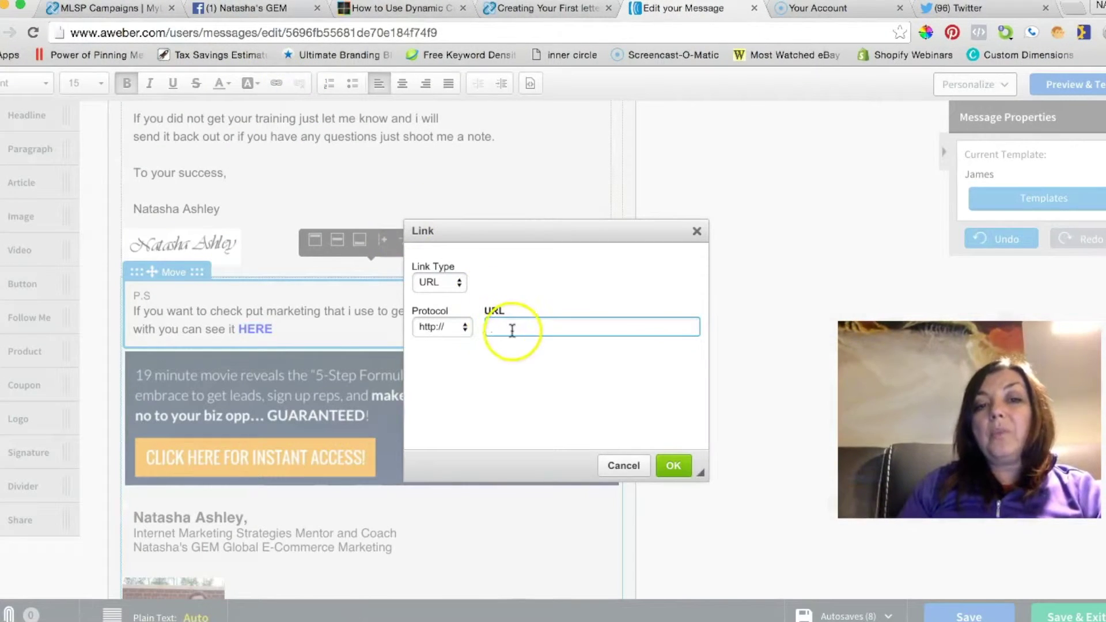
pyautogui.click(509, 328)
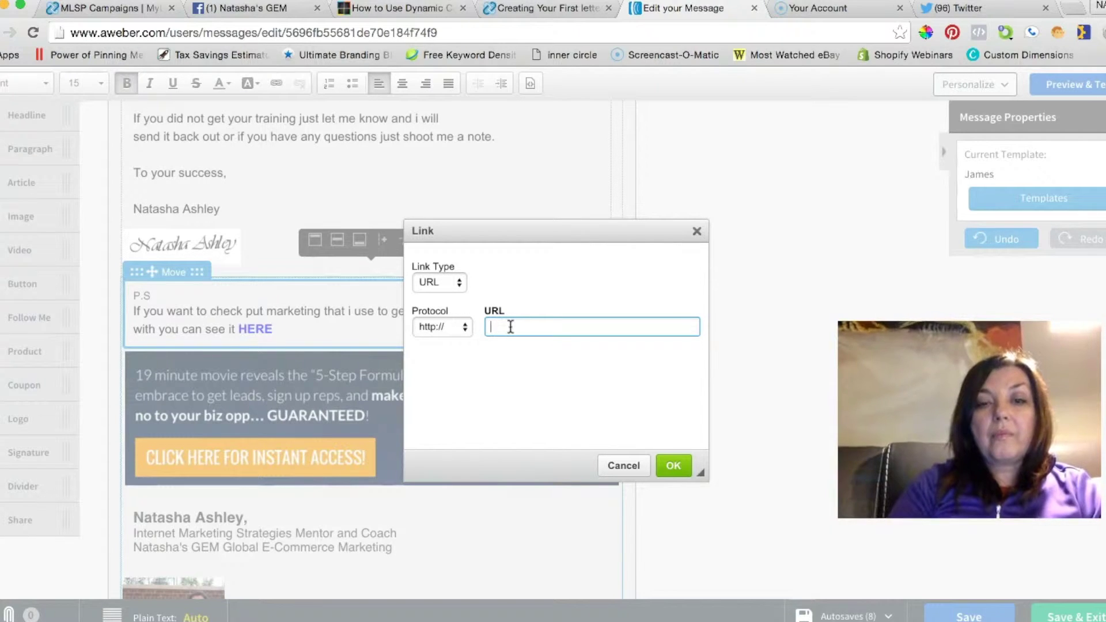
pyautogui.write('inar.natashasGE')
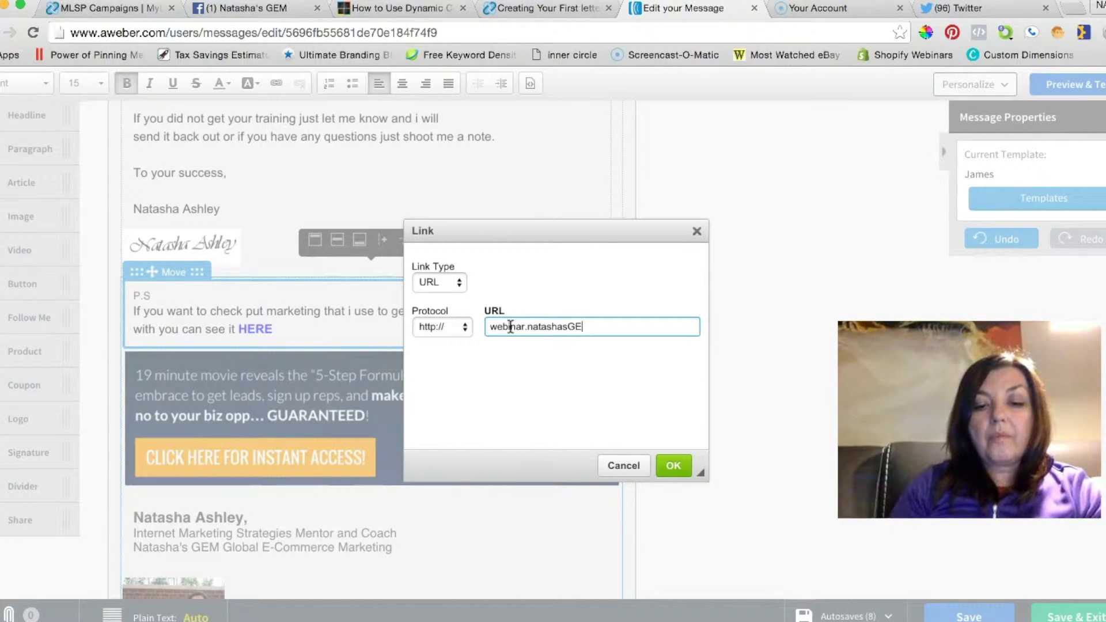
pyautogui.write('M.net')
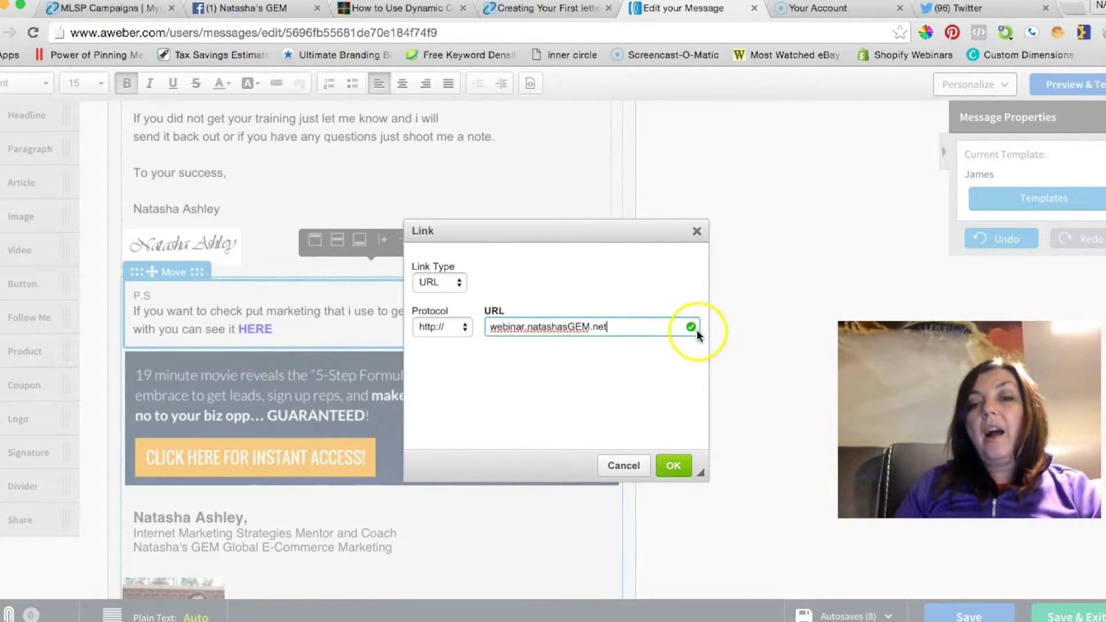
pyautogui.click(681, 467)
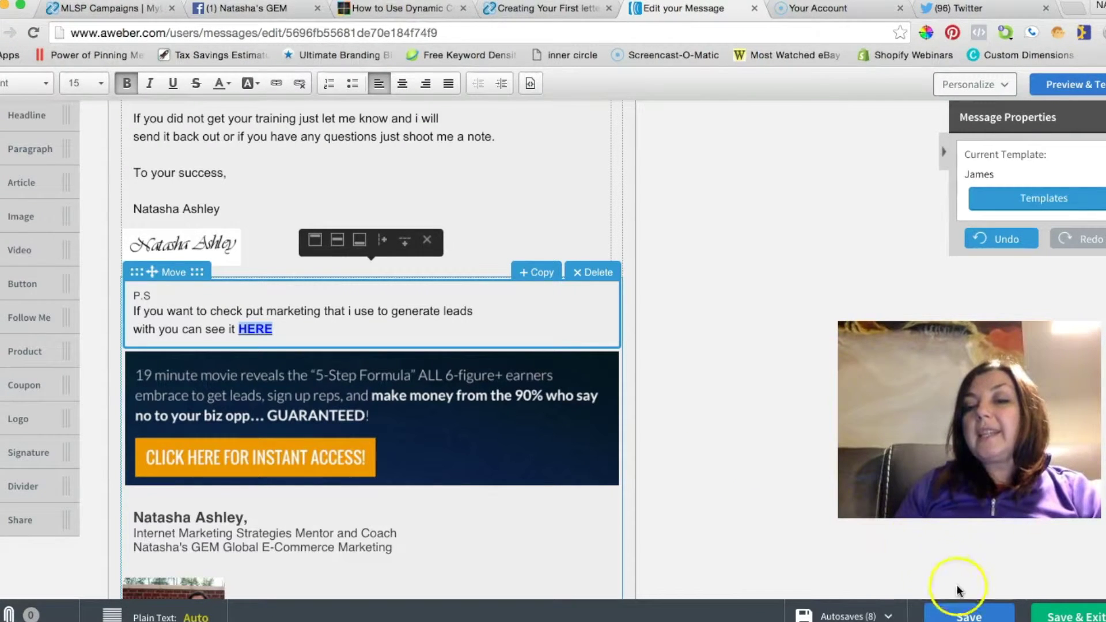
# Save the finished welcome email and go back to the Drafts list.
pyautogui.click(969, 617)
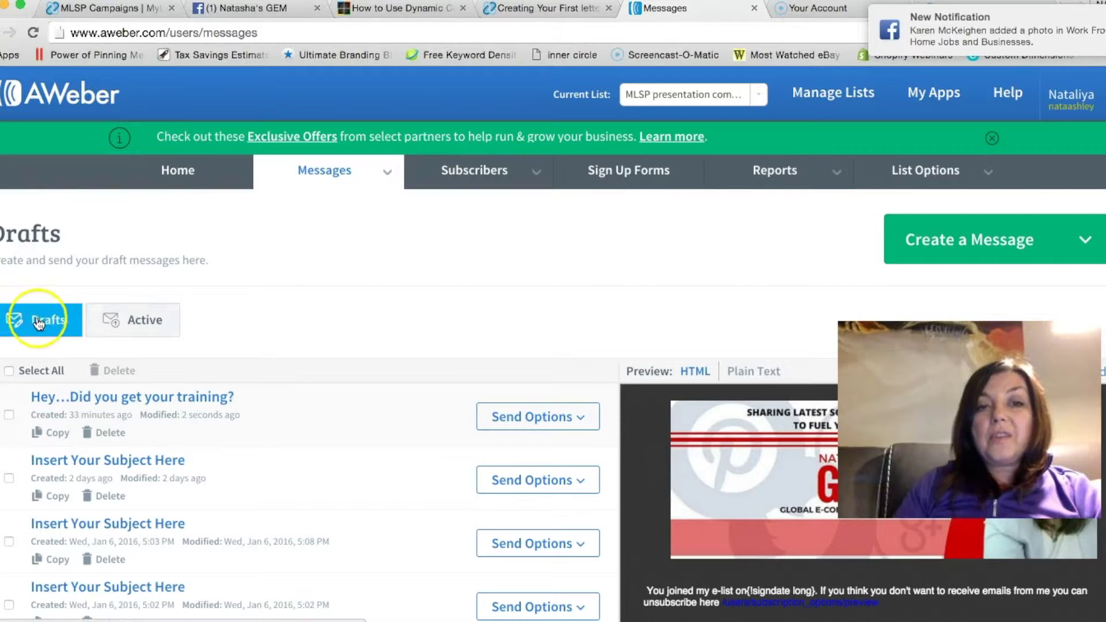
# Add the 'Hey…Did you get your training?' draft to the follow-up series as #34, sent 1 day after the previous.
pyautogui.click(597, 422)
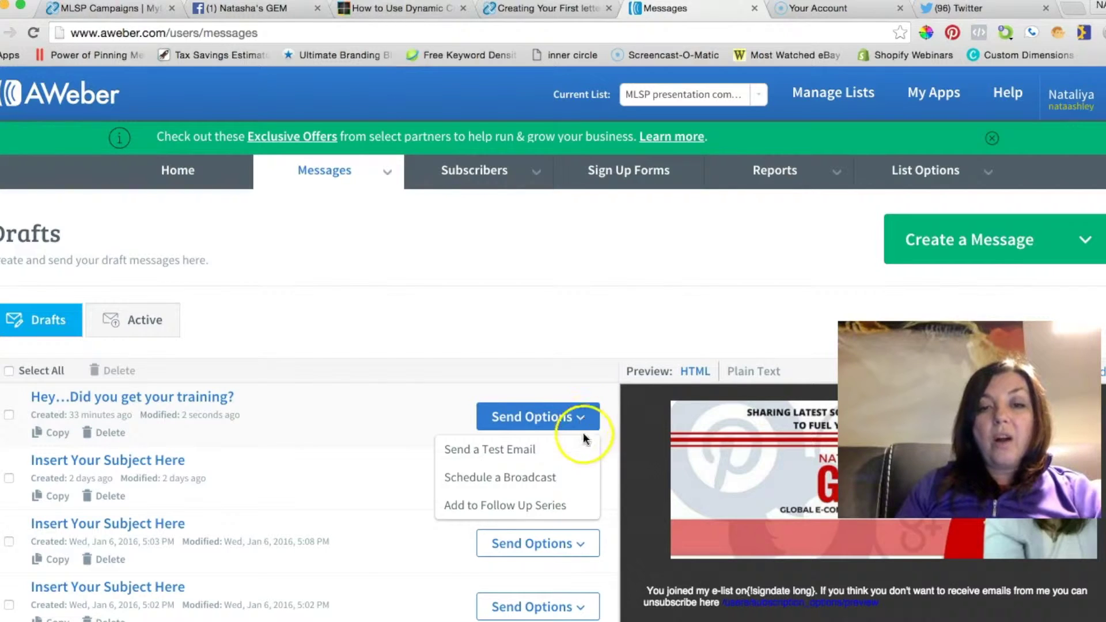
pyautogui.click(577, 507)
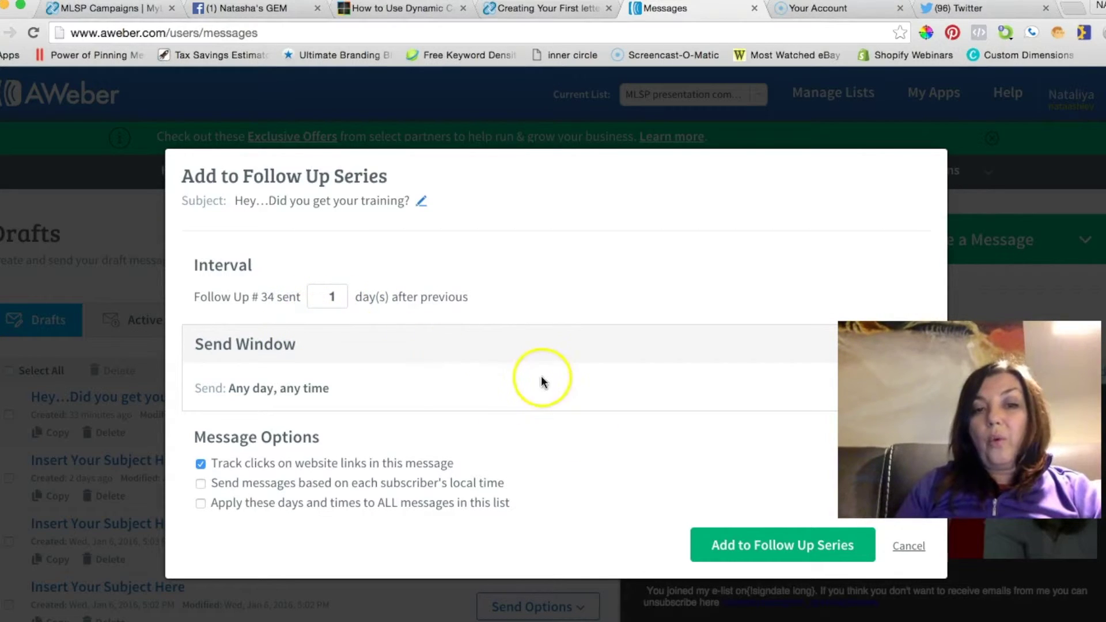
pyautogui.click(801, 546)
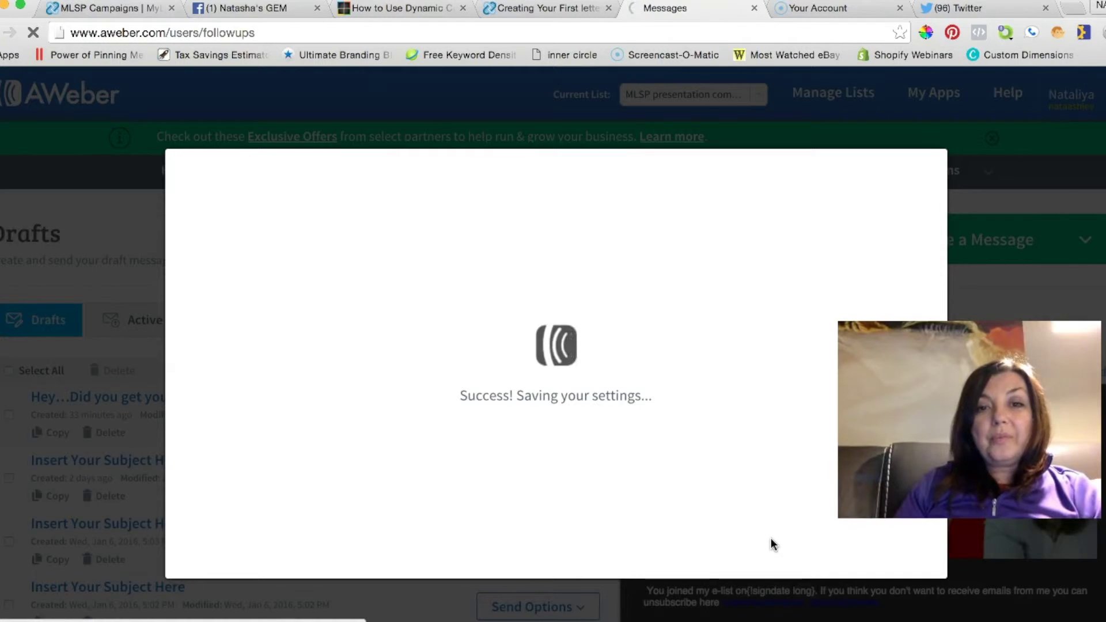
# Drag follow-up #34 'Hey…Did you get your training?' to the top of the series list, then open Drafts.
pyautogui.scroll(-10, 580, 478)
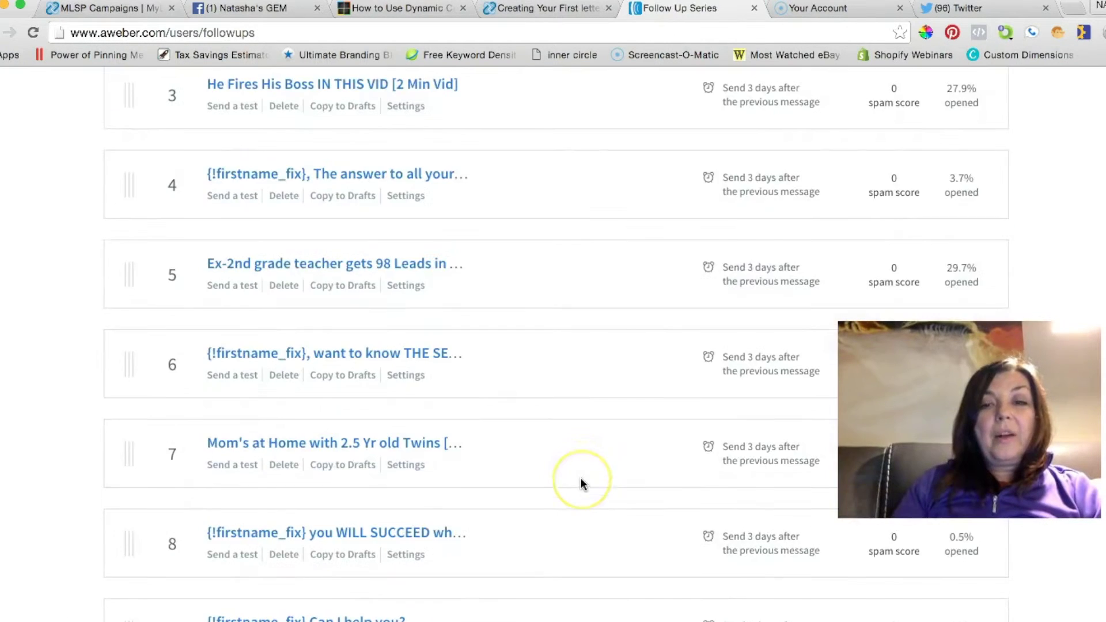
pyautogui.scroll(-20, 580, 483)
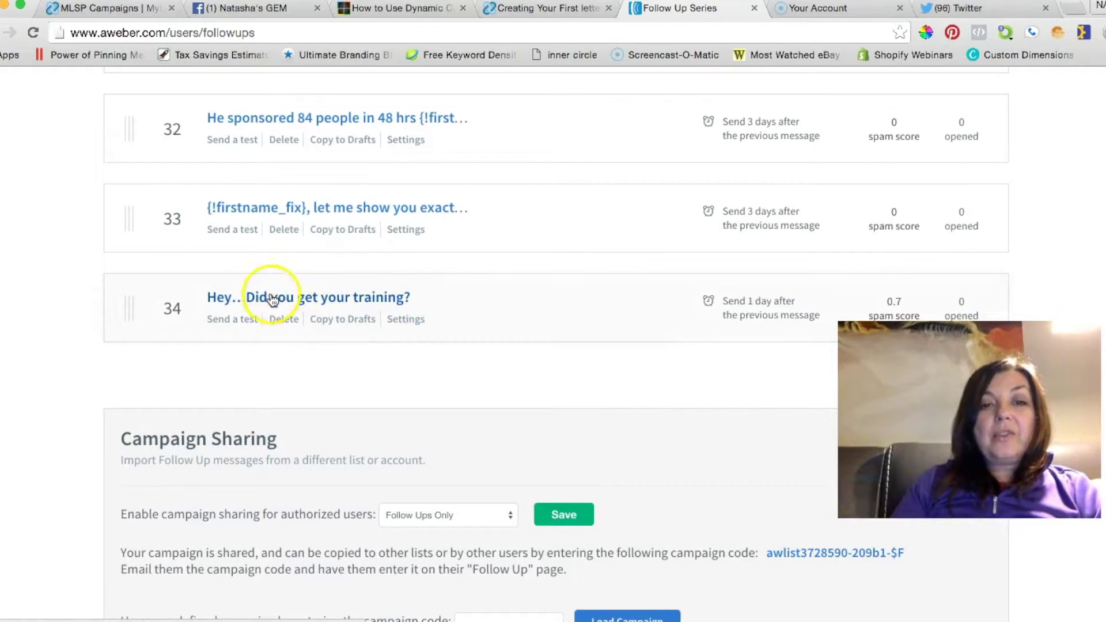
pyautogui.moveTo(272, 297); pyautogui.dragTo(268, 144)
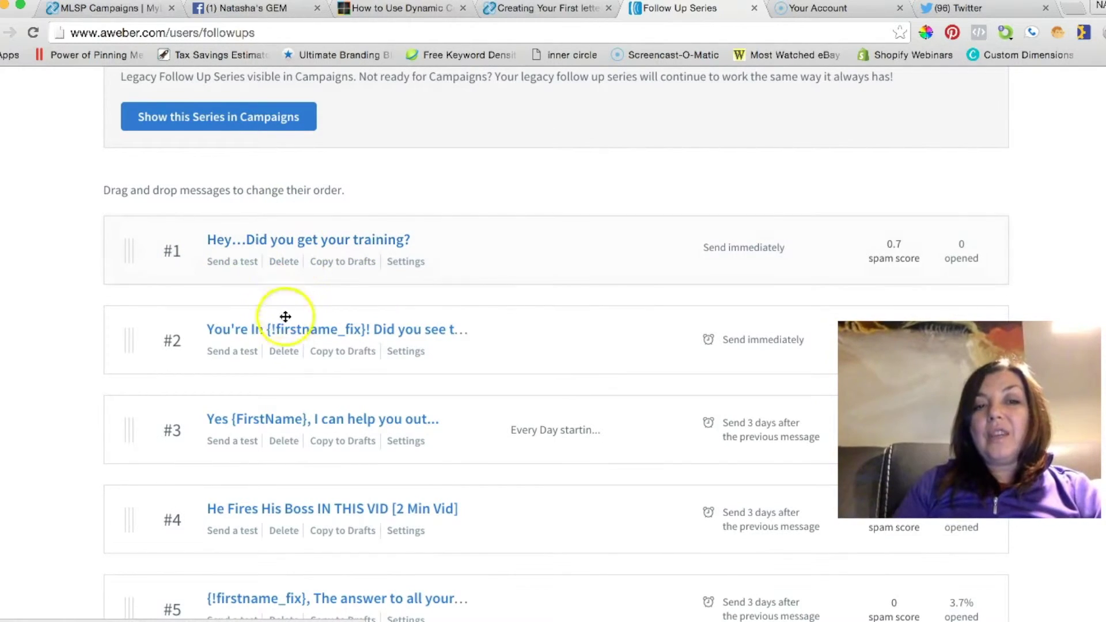
pyautogui.click(244, 352)
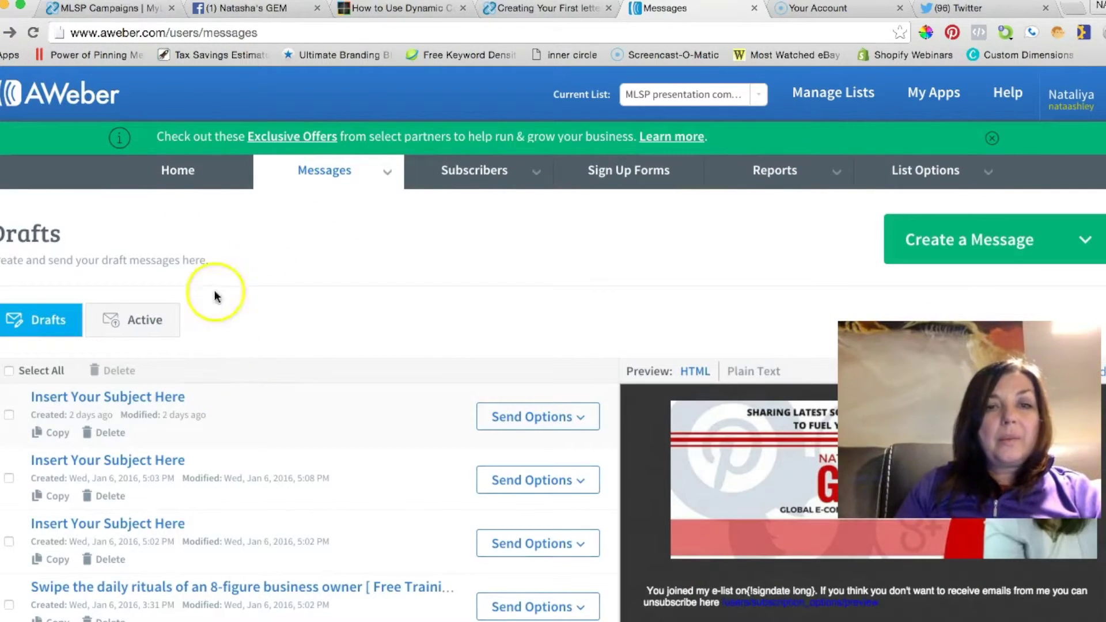
# Open follow-up message 2's settings and change its interval to 1 day.
pyautogui.moveTo(313, 225)
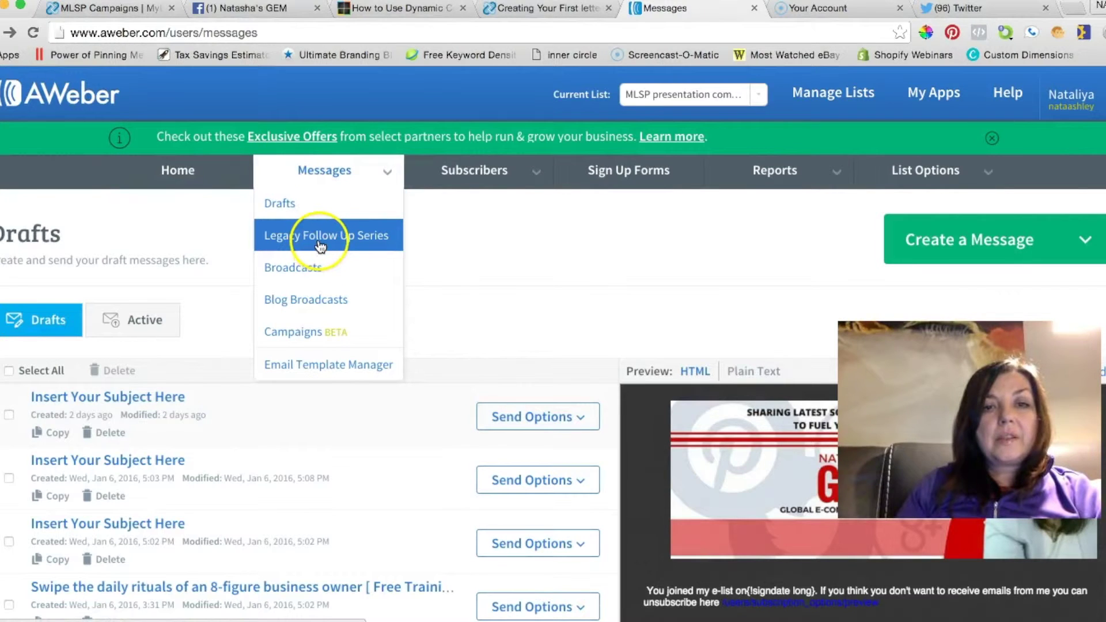
pyautogui.scroll(-5, 319, 240)
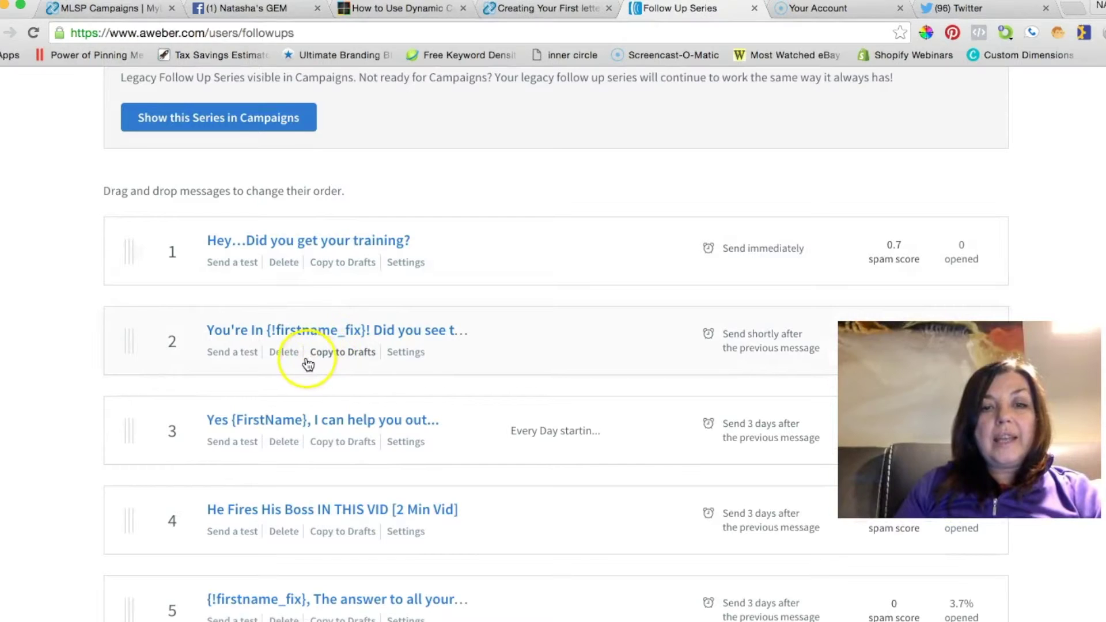
pyautogui.click(407, 354)
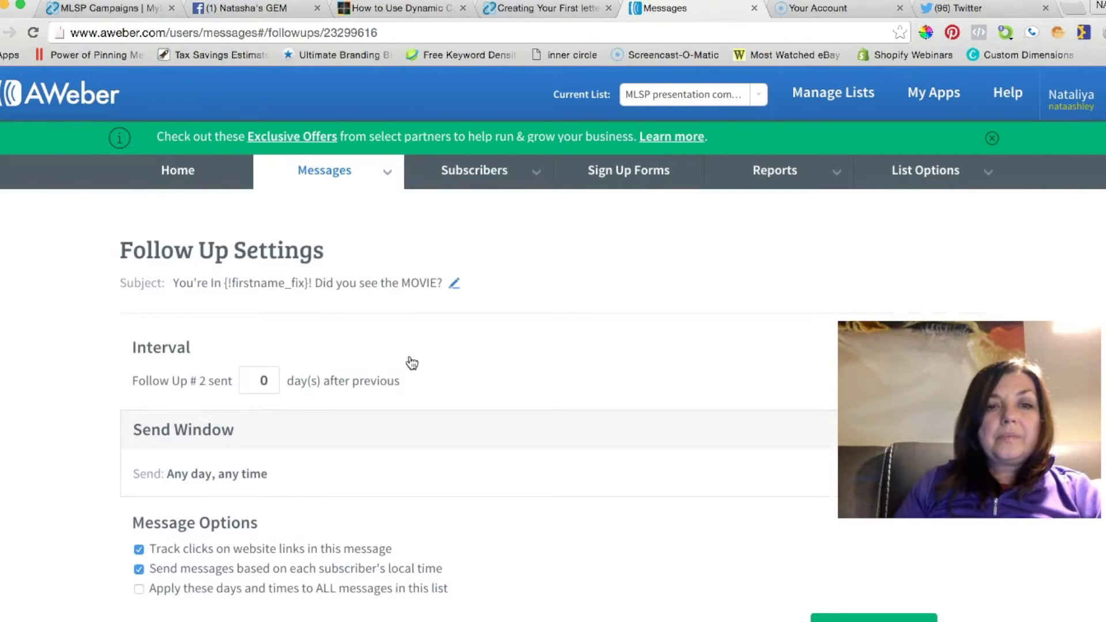
pyautogui.scroll(-5, 413, 363)
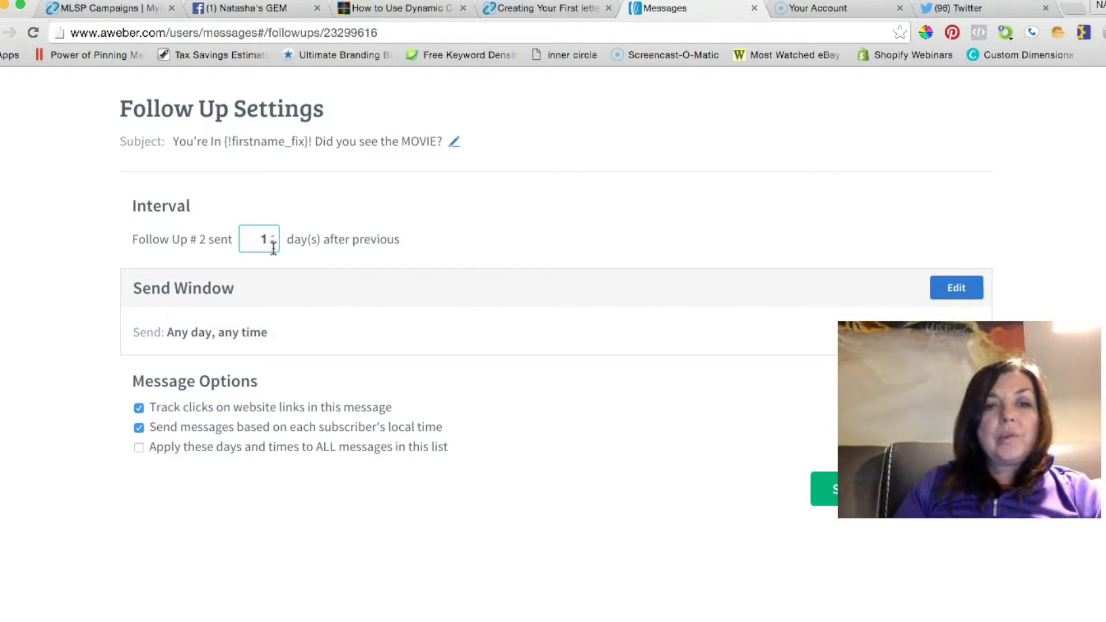
pyautogui.click(289, 258)
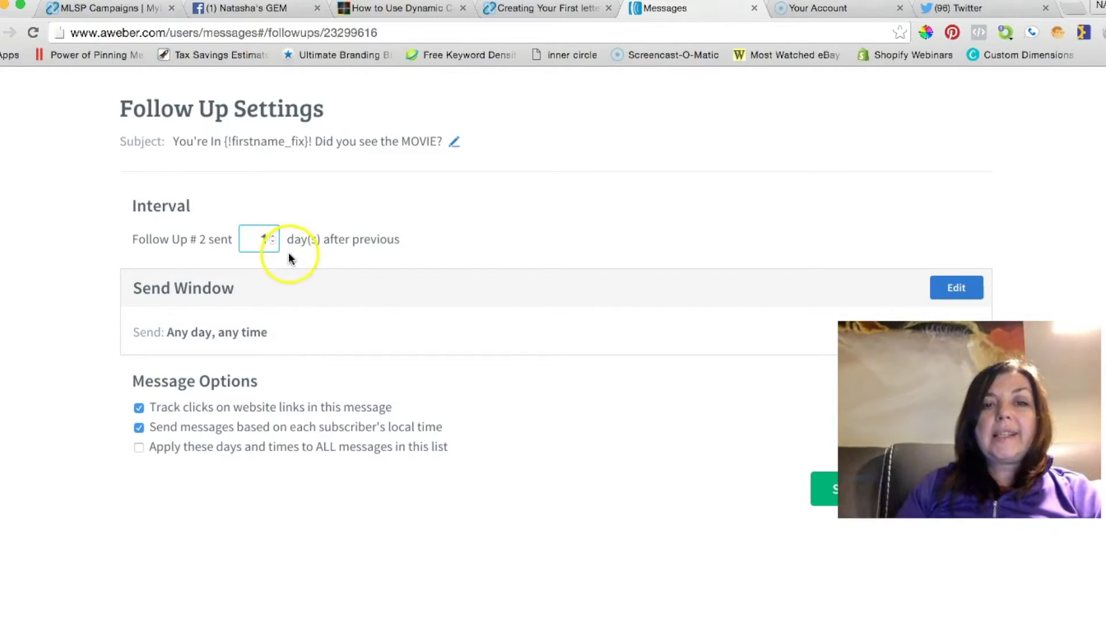
# Review the send window options and save message 2's new 1-day timing.
pyautogui.click(968, 295)
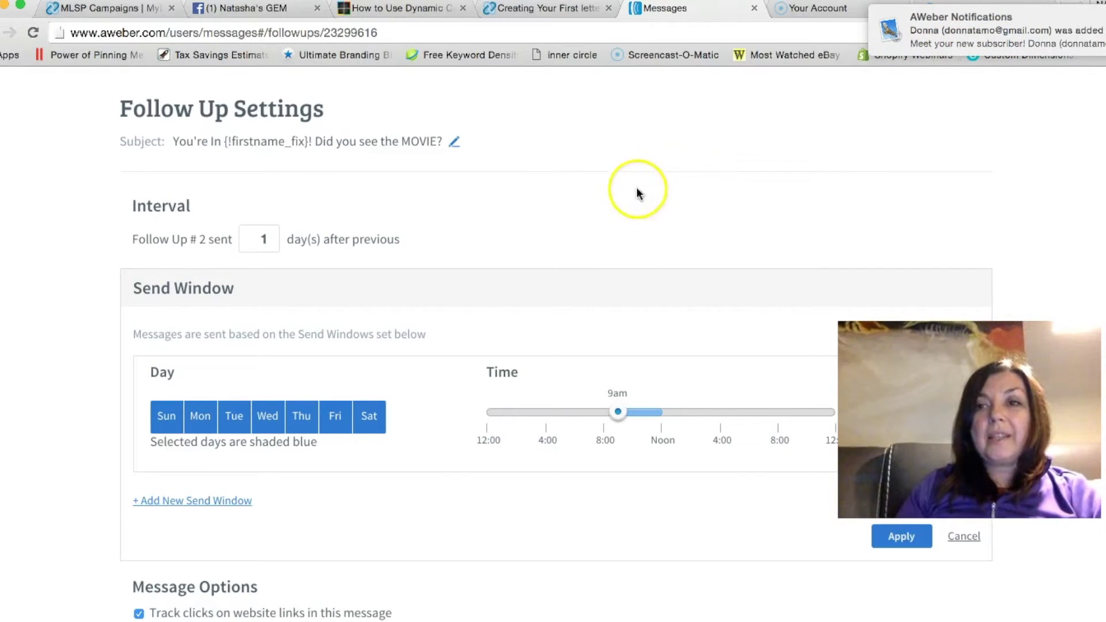
pyautogui.scroll(2, 386, 259)
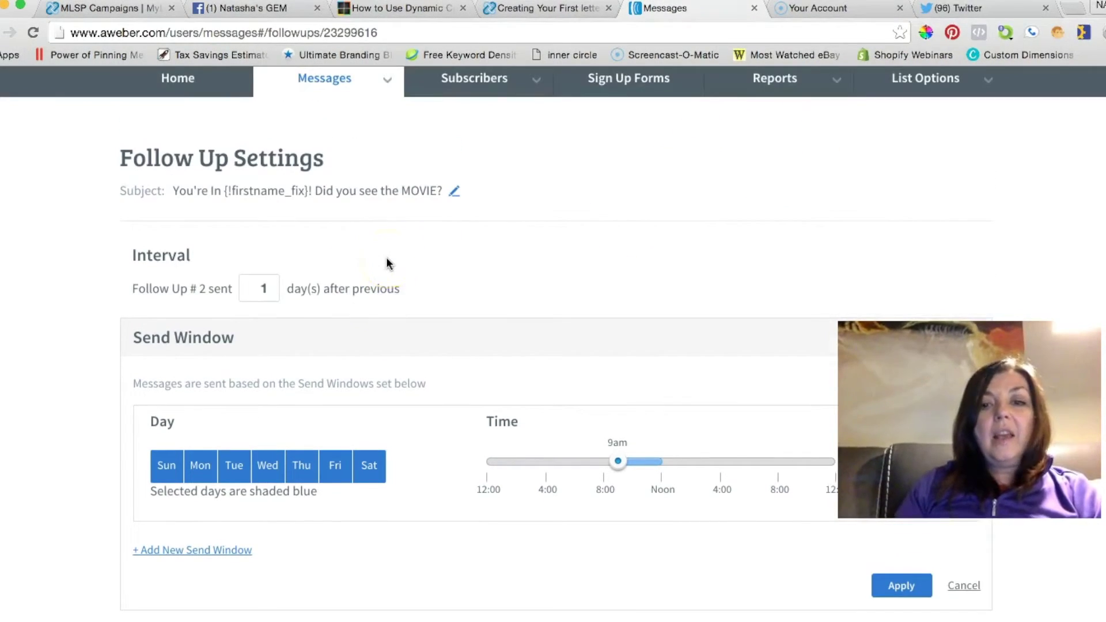
pyautogui.scroll(-2, 387, 263)
pyautogui.scroll(-3, 387, 263)
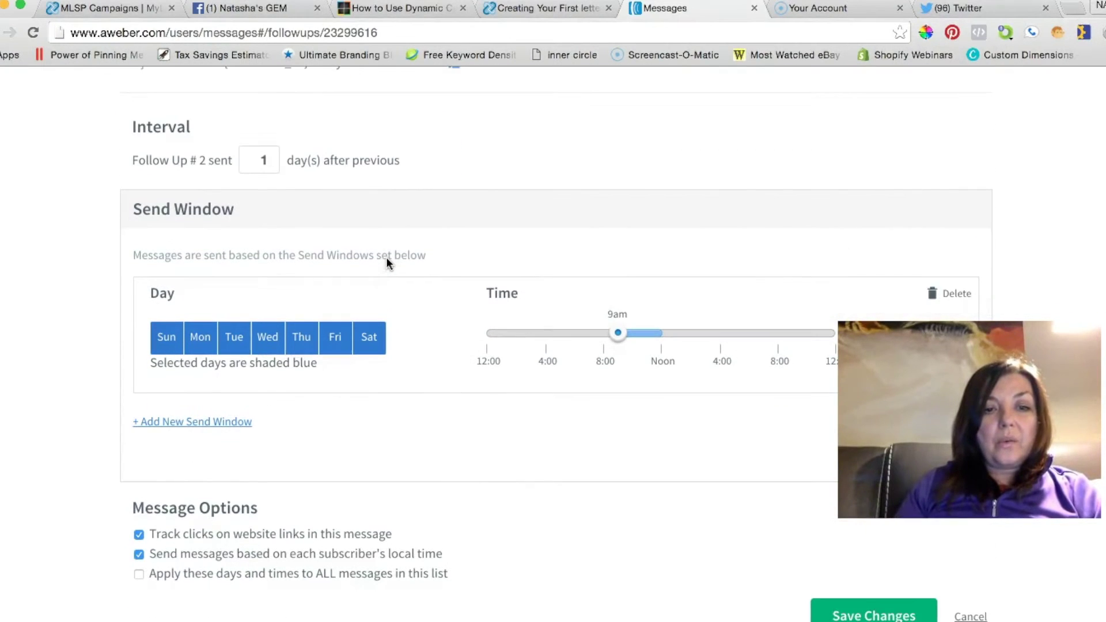
pyautogui.click(884, 614)
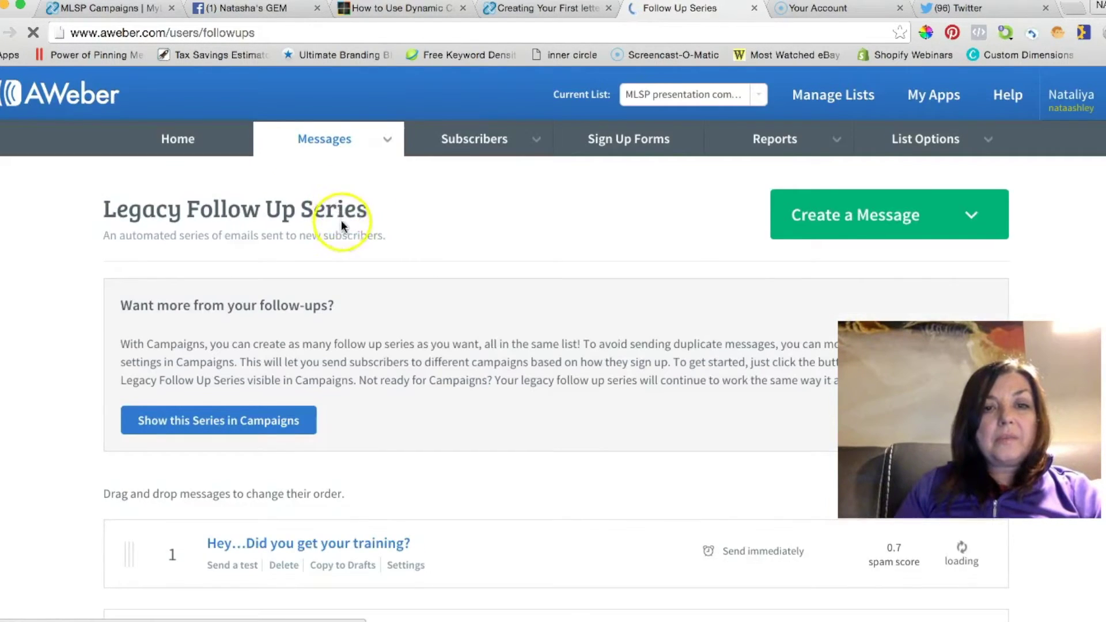
pyautogui.scroll(-8, 374, 305)
pyautogui.scroll(2, 375, 305)
pyautogui.scroll(-1, 375, 305)
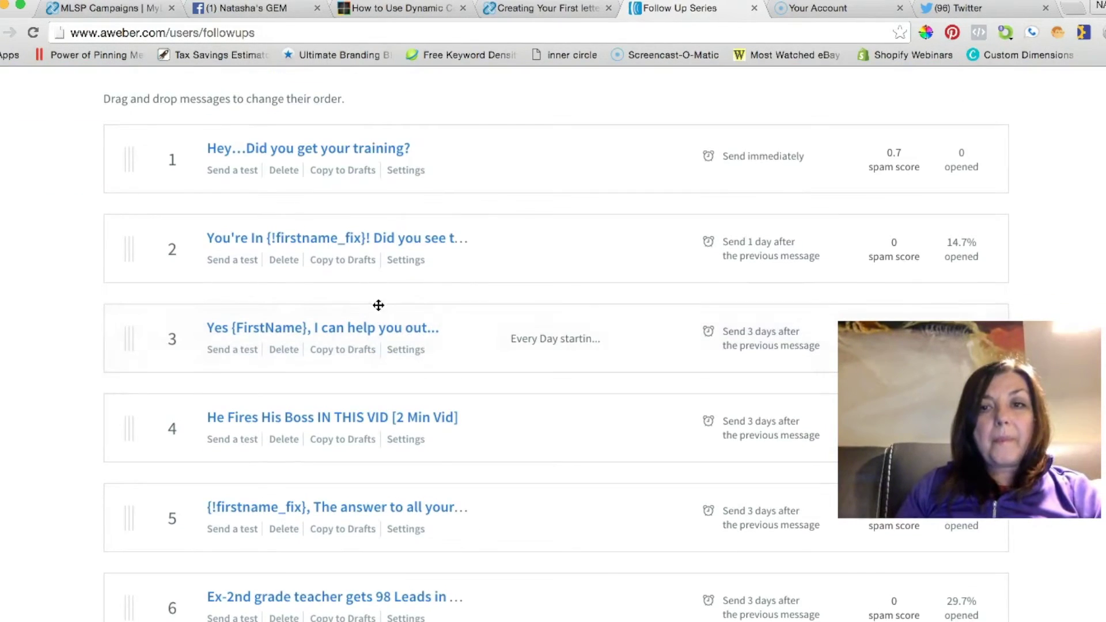
# Open follow-up message 2 in the message editor.
pyautogui.click(237, 245)
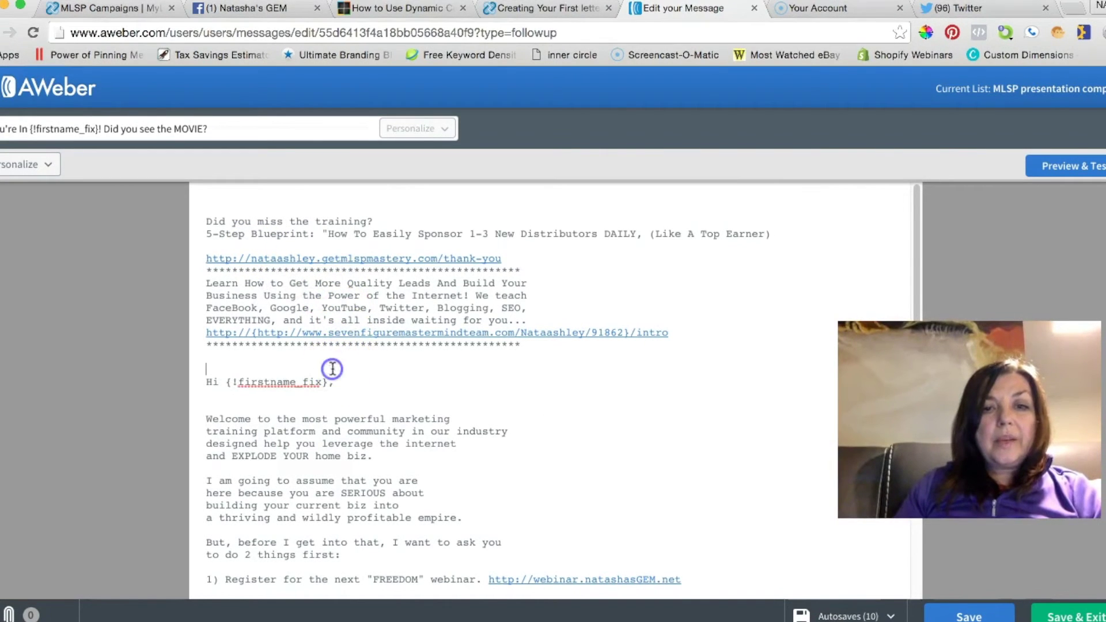
pyautogui.click(359, 366)
pyautogui.scroll(-1, 359, 366)
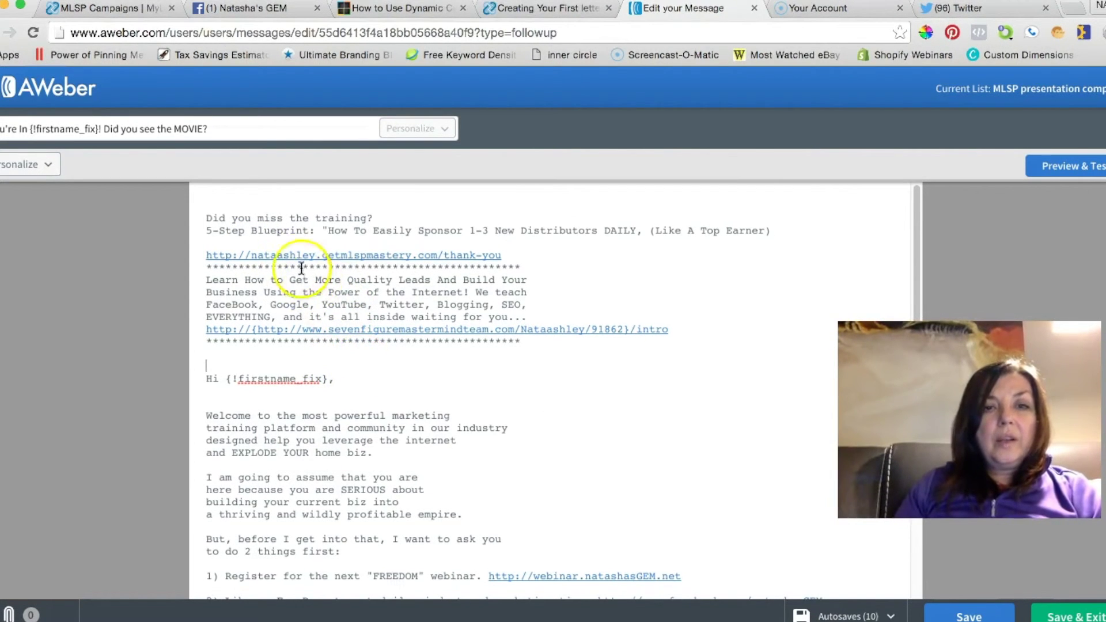
pyautogui.click(219, 214)
# Remove 'You're In' so the subject reads '{!firstname_fix}! Did you see the MOVIE?', then save and exit.
pyautogui.click(25, 129)
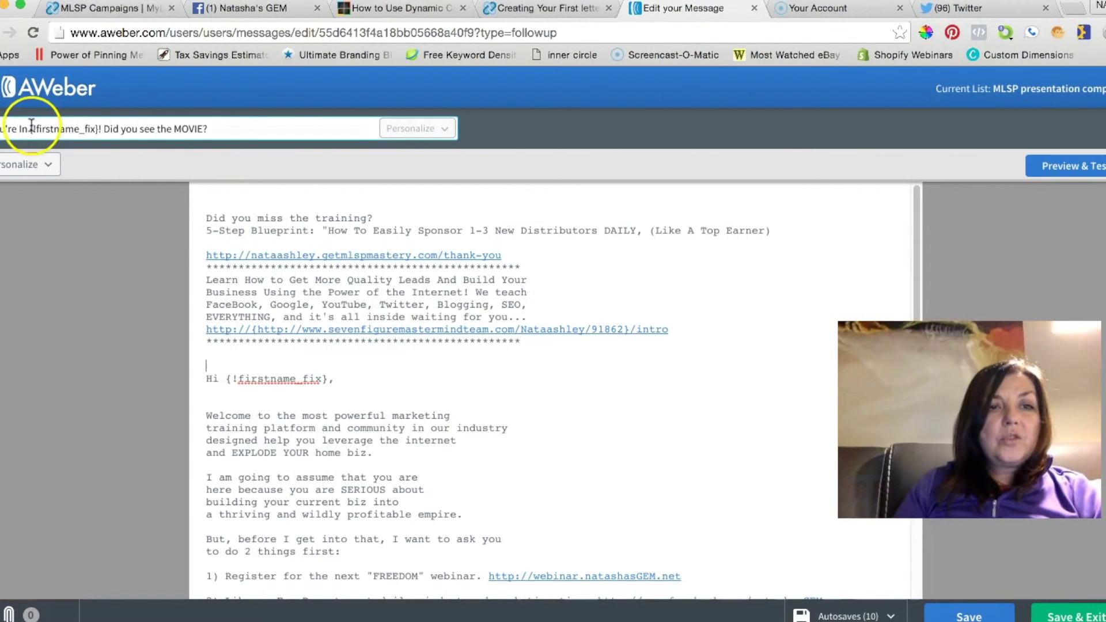
pyautogui.moveTo(30, 128); pyautogui.dragTo(2, 129)
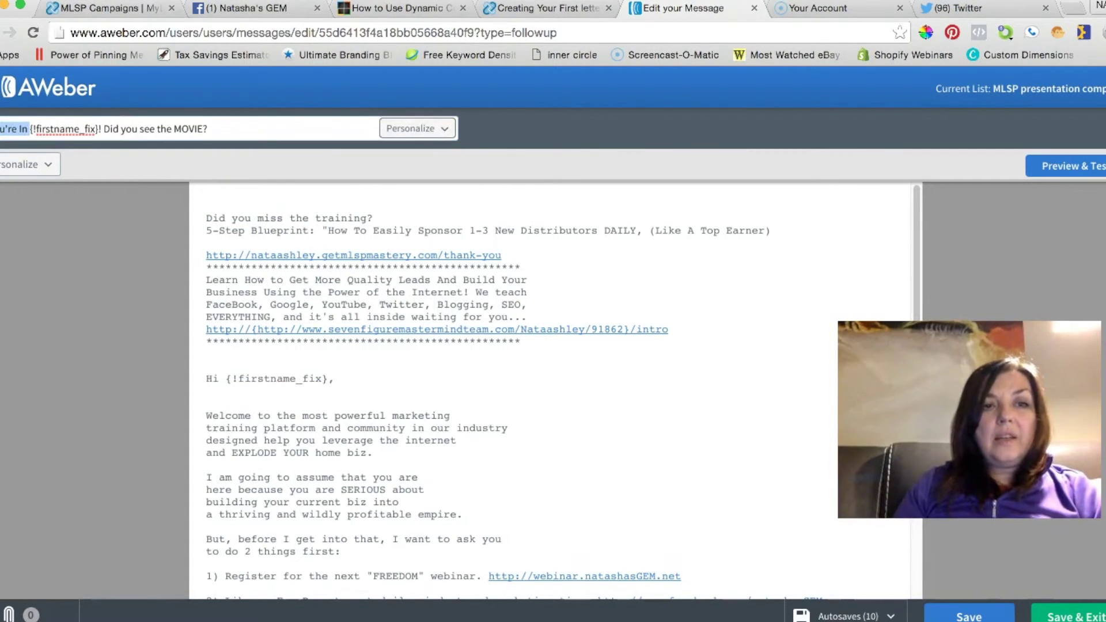
pyautogui.press('BackSpace')
pyautogui.write('Did you se')
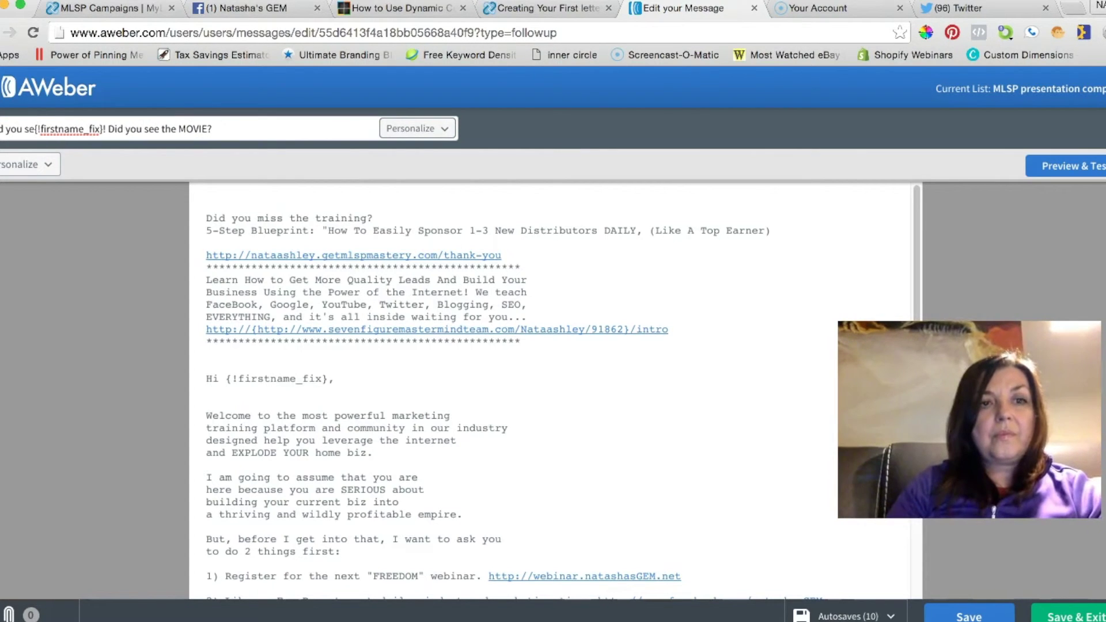
pyautogui.write('e the mo')
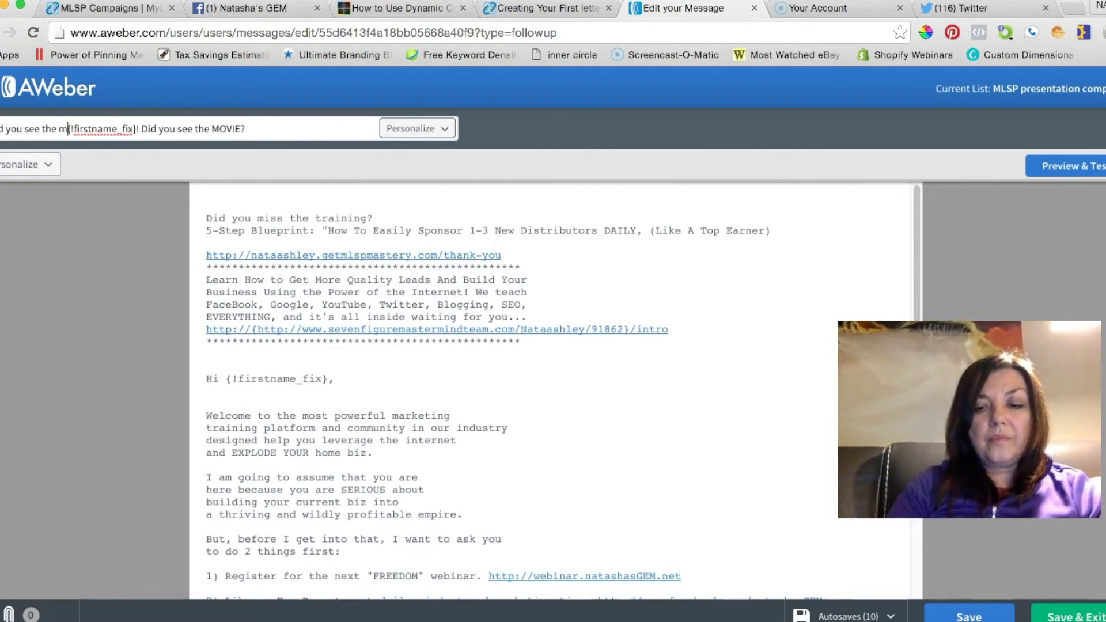
pyautogui.write('vie')
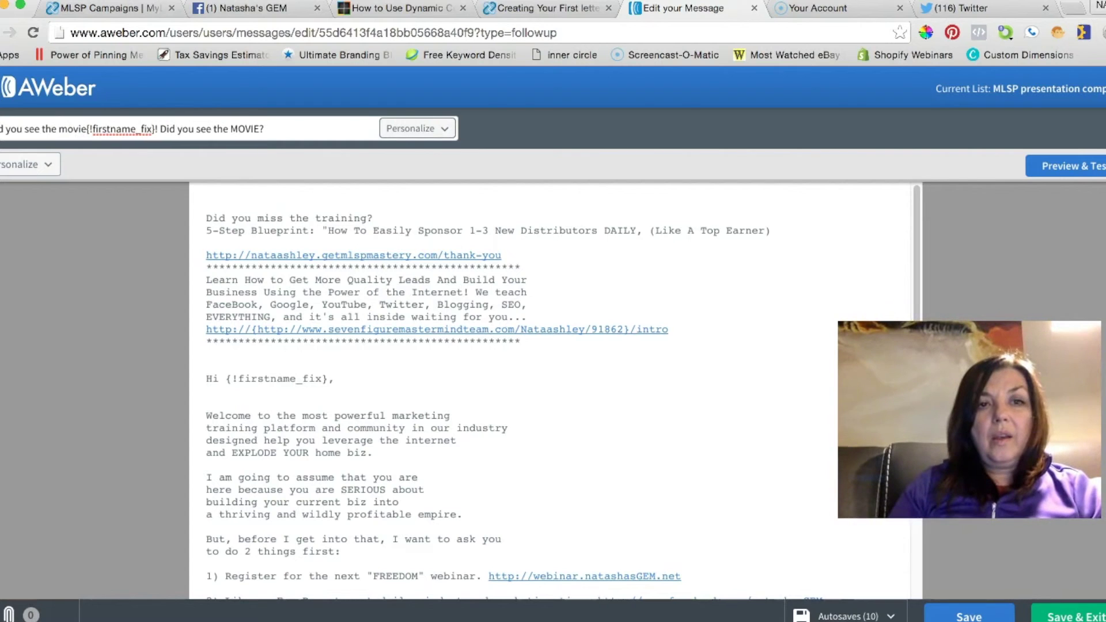
pyautogui.press('BackSpace')
pyautogui.press('BackSpace')
pyautogui.press('BackSpace')
pyautogui.press('BackSpace')
pyautogui.press('BackSpace')
pyautogui.press('BackSpace')
pyautogui.press('BackSpace')
pyautogui.press('BackSpace')
pyautogui.press('BackSpace')
pyautogui.press('BackSpace')
pyautogui.press('BackSpace')
pyautogui.press('BackSpace')
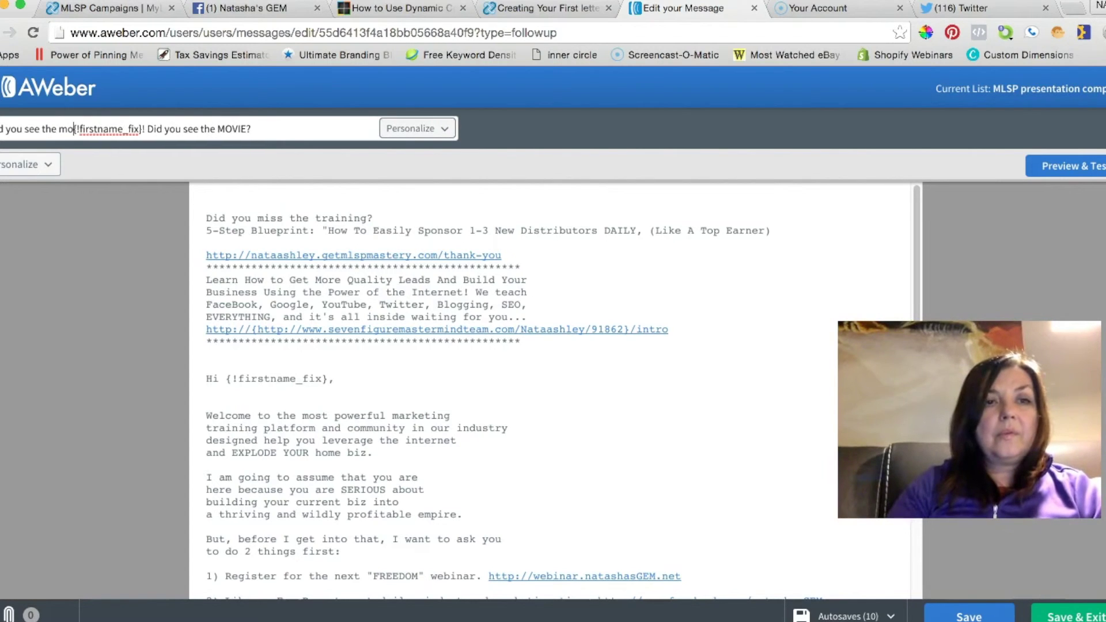
pyautogui.press('BackSpace')
pyautogui.press('BackSpace')
pyautogui.press('BackSpace')
pyautogui.press('BackSpace')
pyautogui.press('BackSpace')
pyautogui.press('BackSpace')
pyautogui.press('BackSpace')
pyautogui.press('BackSpace')
pyautogui.press('BackSpace')
pyautogui.press('BackSpace')
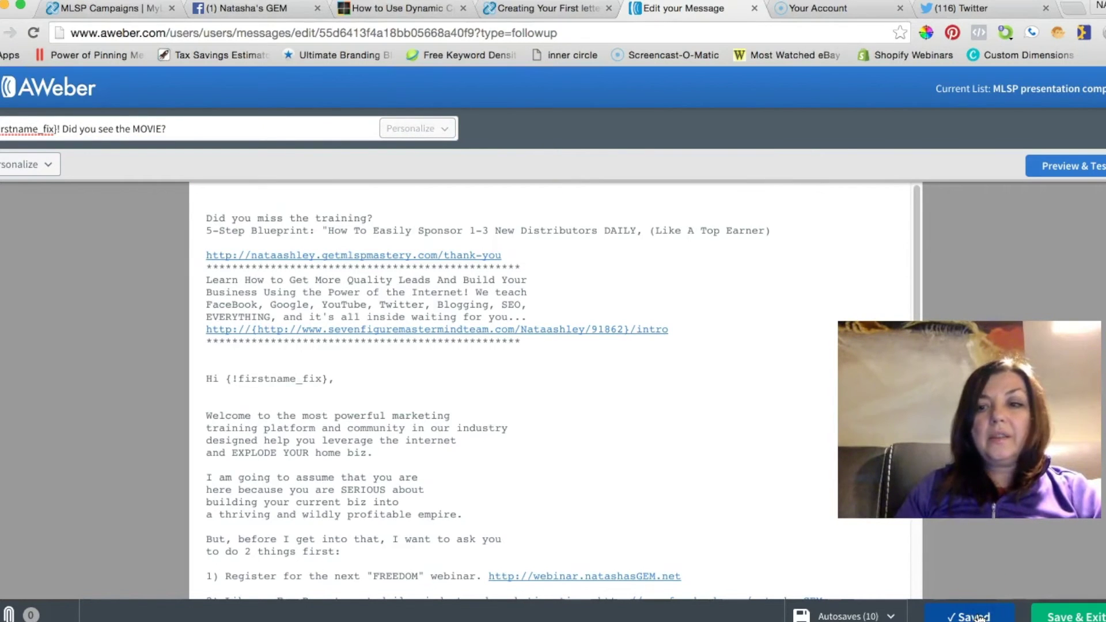
pyautogui.click(1070, 617)
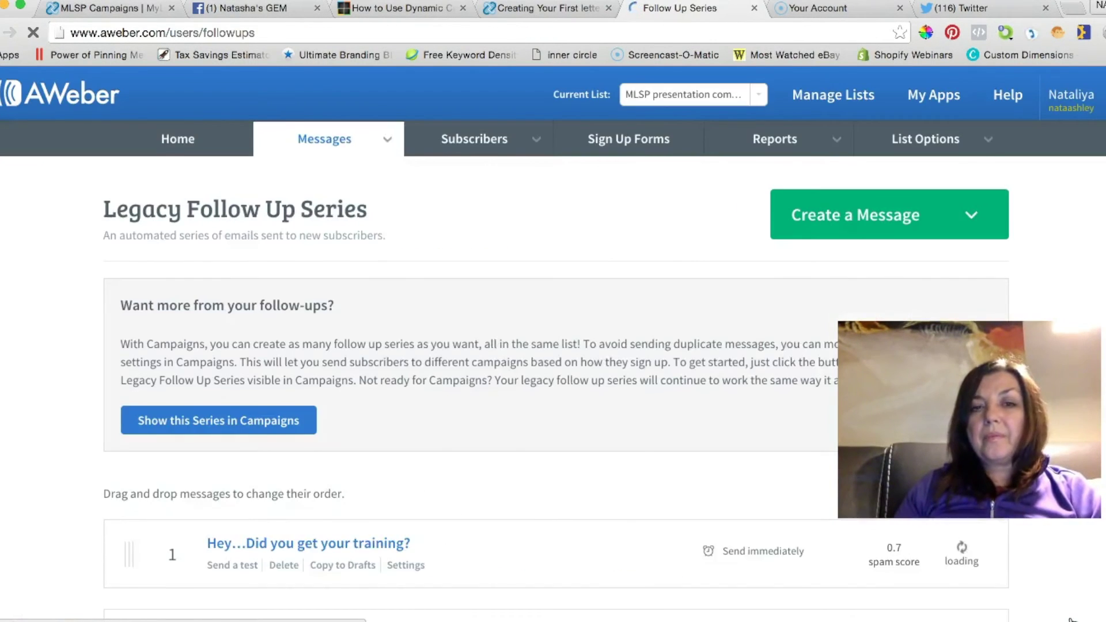
pyautogui.scroll(-1, 568, 469)
pyautogui.scroll(-4, 567, 470)
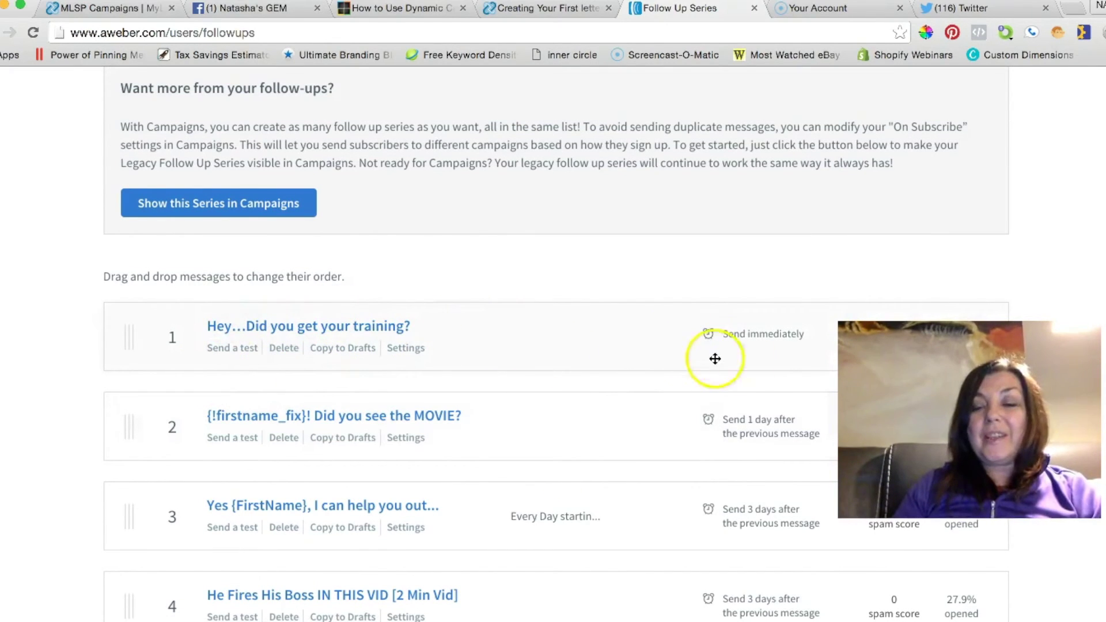
pyautogui.scroll(-1, 772, 360)
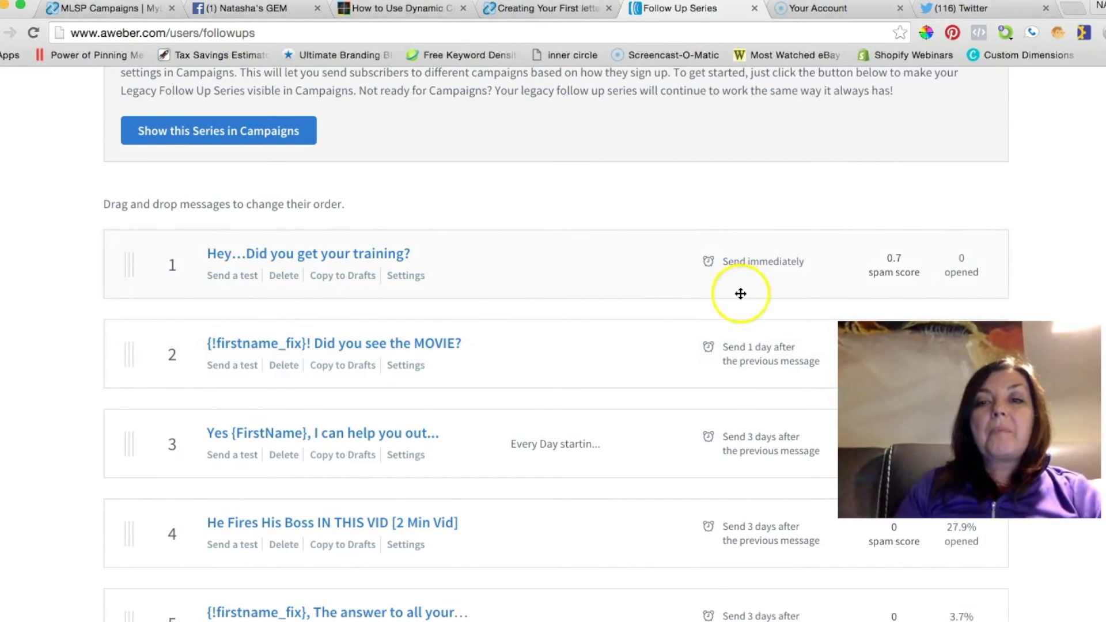
pyautogui.scroll(-1, 743, 294)
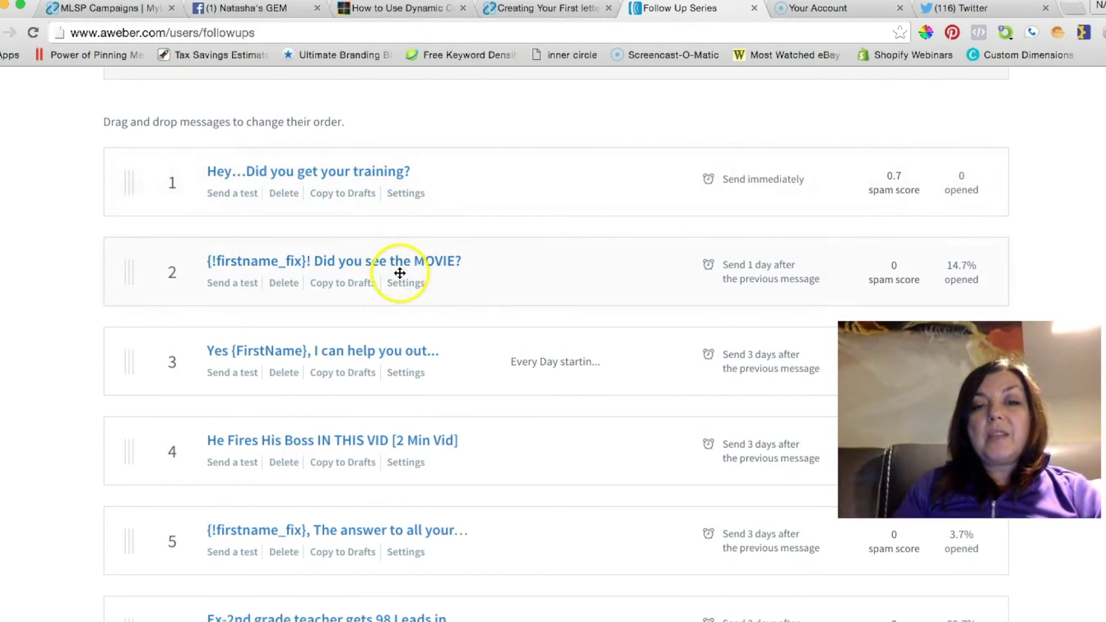
pyautogui.scroll(-4, 407, 265)
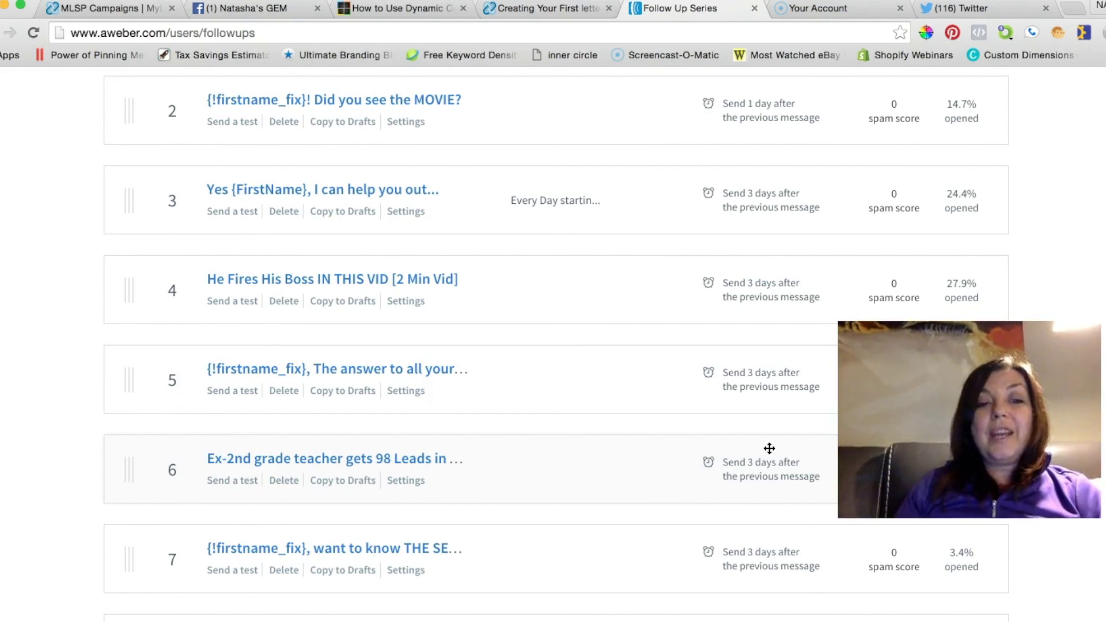
pyautogui.click(363, 474)
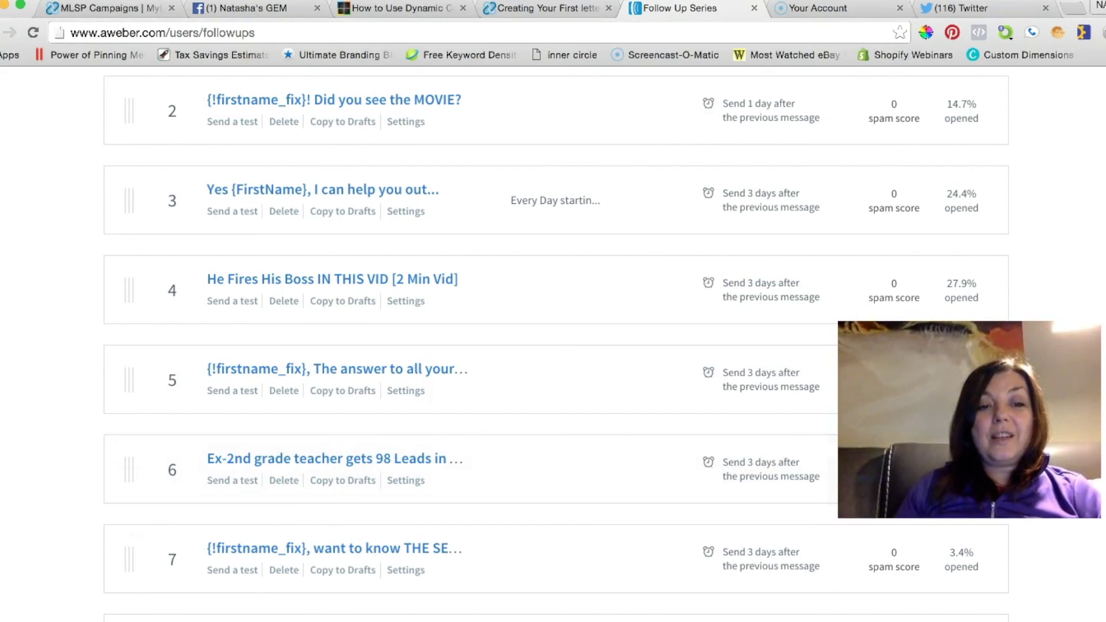